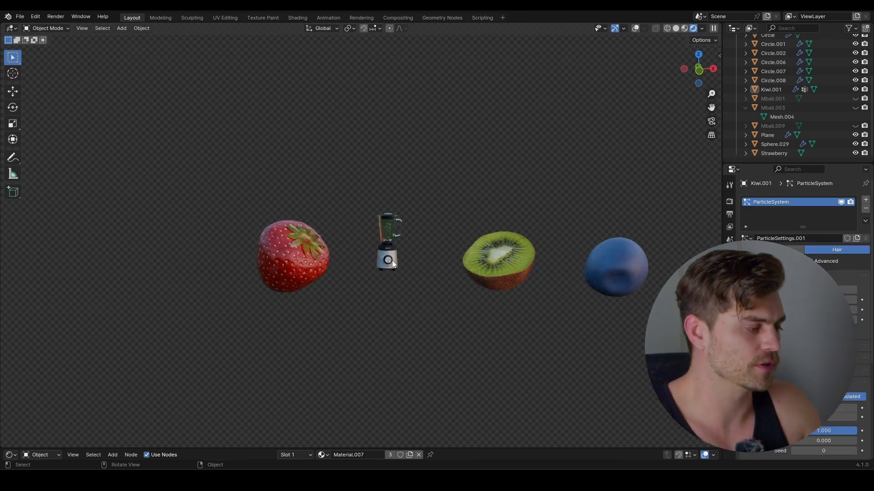
Step: Add a plane and move it along the Z axis to the bottom of the blender's feet
key(shift+a)
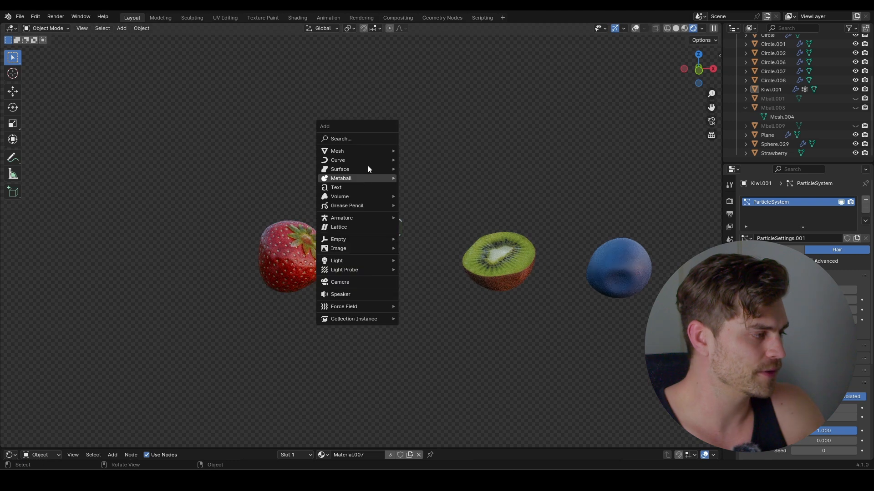
mouse_move(370, 153)
click(432, 152)
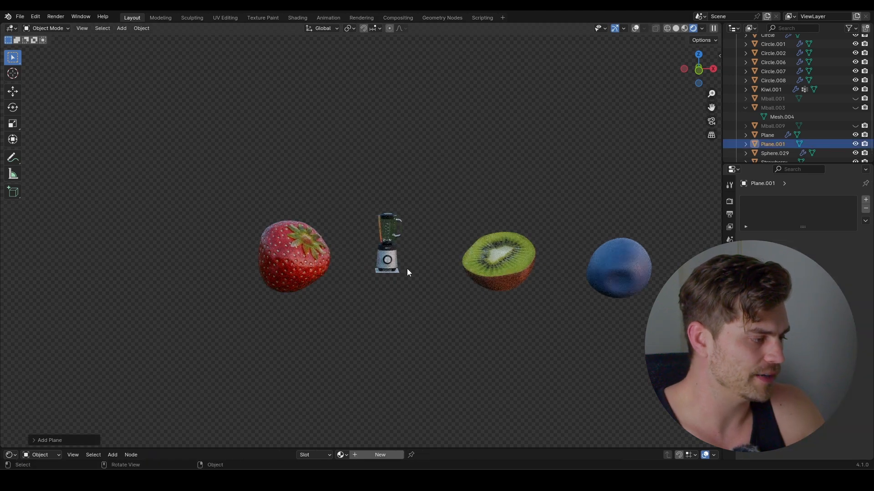
scroll(373, 217, up, 6)
scroll(419, 252, down, 3)
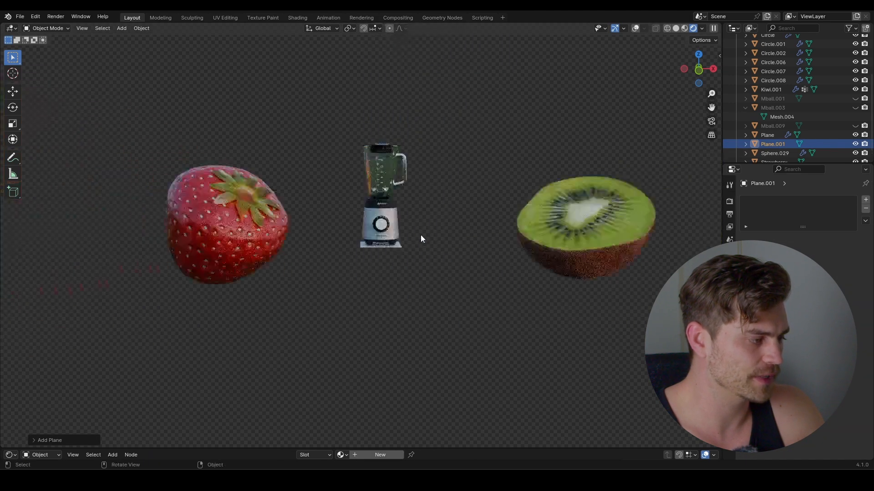
scroll(421, 239, up, 3)
scroll(382, 187, down, 2)
middle_drag(382, 187, 422, 164)
key(g)
key(z)
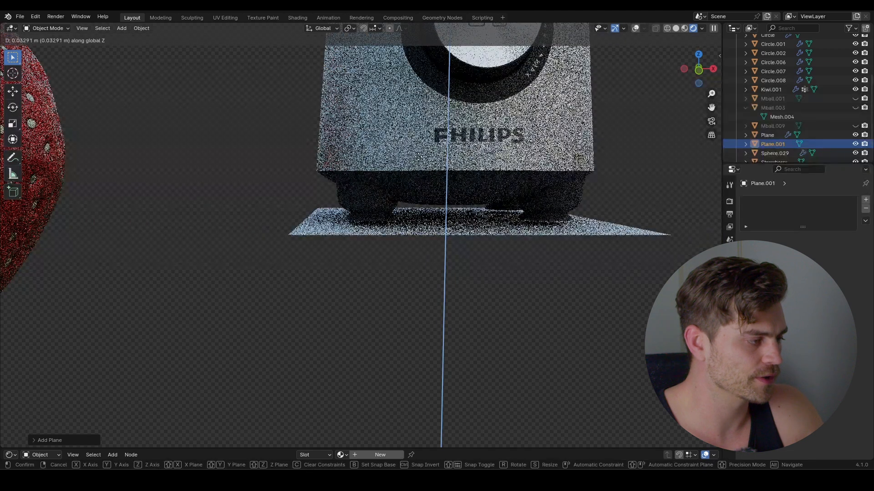
click(421, 161)
Step: Scale the plane up into a large floor extending well beyond the blender and all the fruits
scroll(422, 168, down, 8)
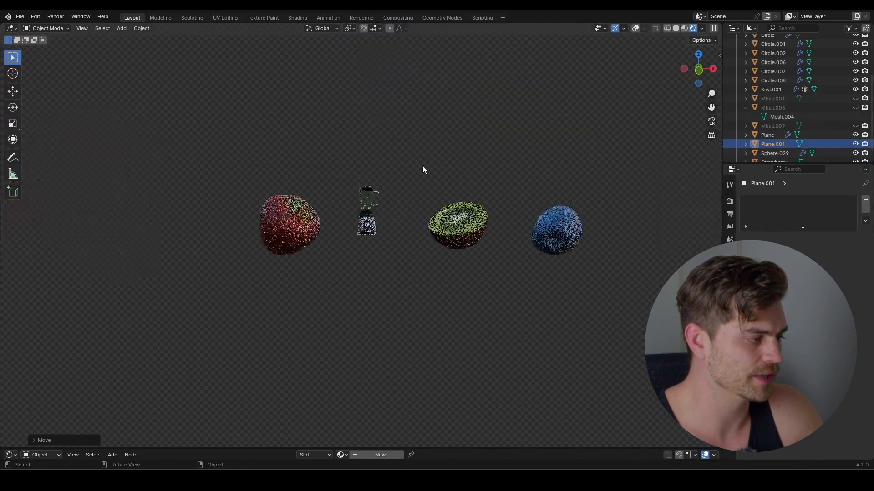
key(s)
click(608, 203)
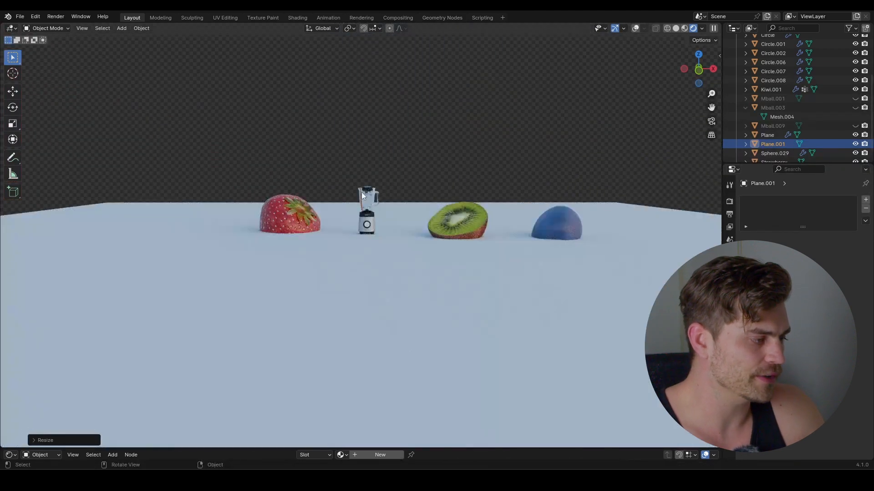
scroll(364, 200, down, 3)
scroll(367, 209, up, 2)
middle_drag(367, 210, 533, 236)
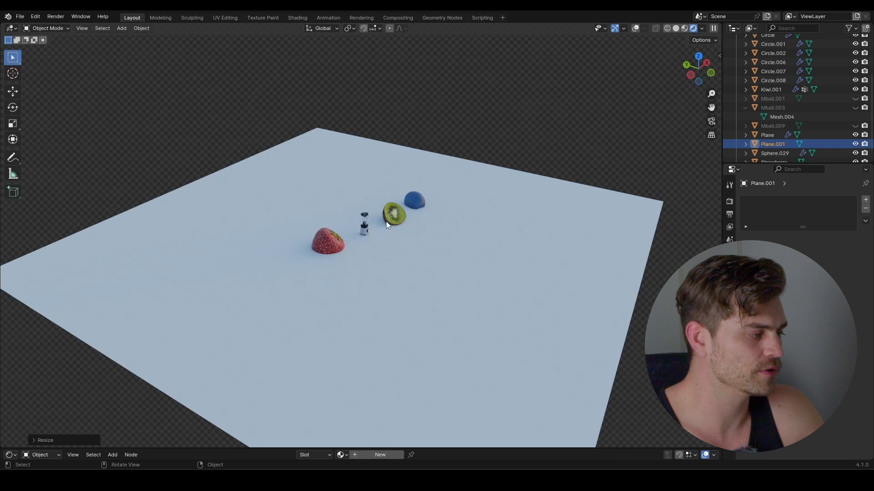
Step: Import the Golden Hour sky beach image as a plane and scale it up into a large backdrop
key(shift+a)
mouse_move(361, 318)
click(440, 335)
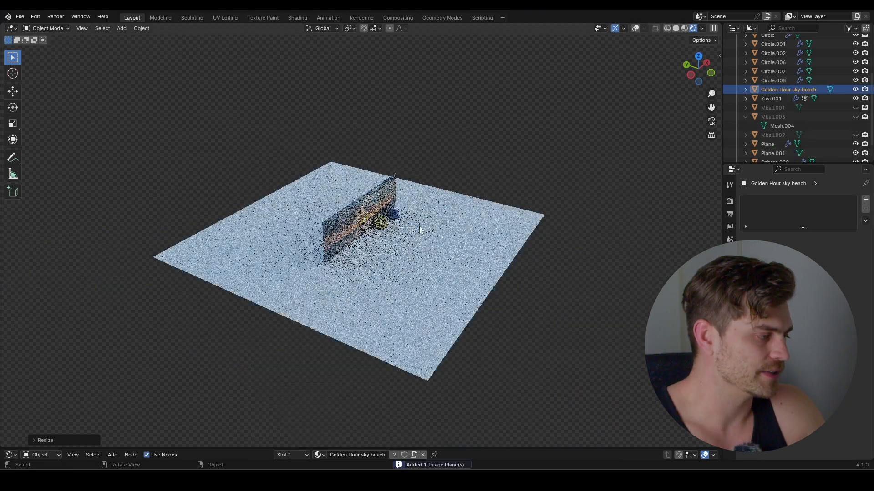
key(s)
click(542, 272)
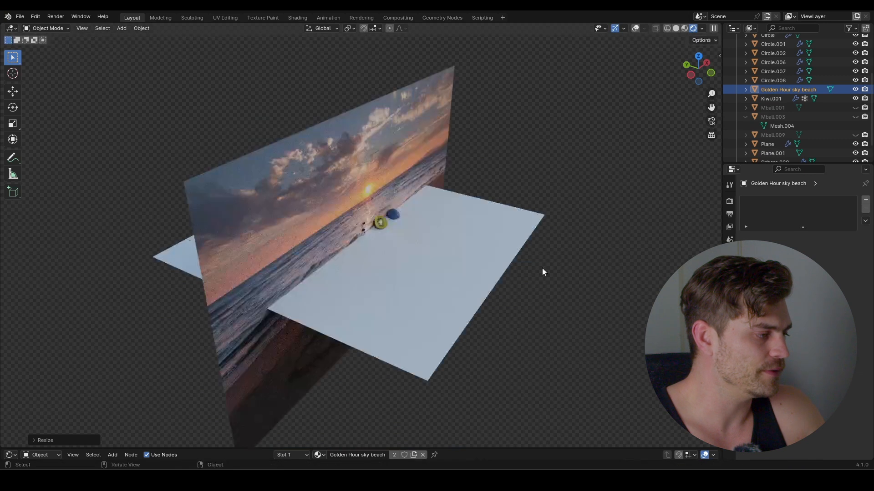
Step: Move the sky image plane back along the Y axis, behind the blender and fruits
key(g)
key(y)
click(434, 223)
Step: Align the camera to the front view and move it along its local Z axis closer to the fruits
key(KP_1)
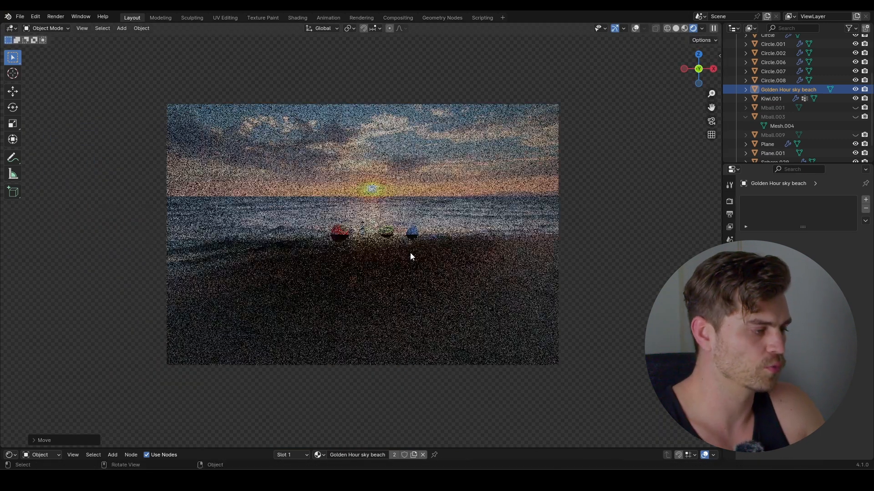
key(ctrl+alt+KP_0)
key(g)
key(z)
key(z)
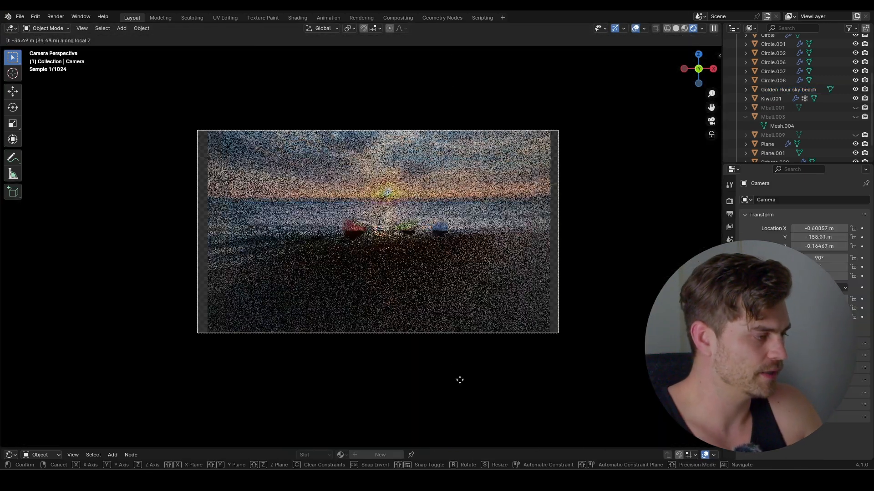
click(437, 291)
Step: Scale the floor plane up by about 1.9 so it fills the foreground of the camera frame
click(442, 241)
key(s)
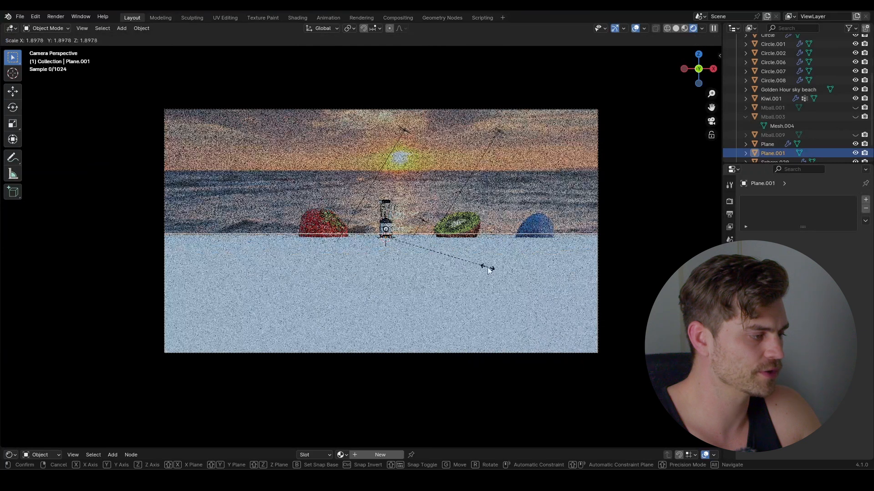
click(488, 266)
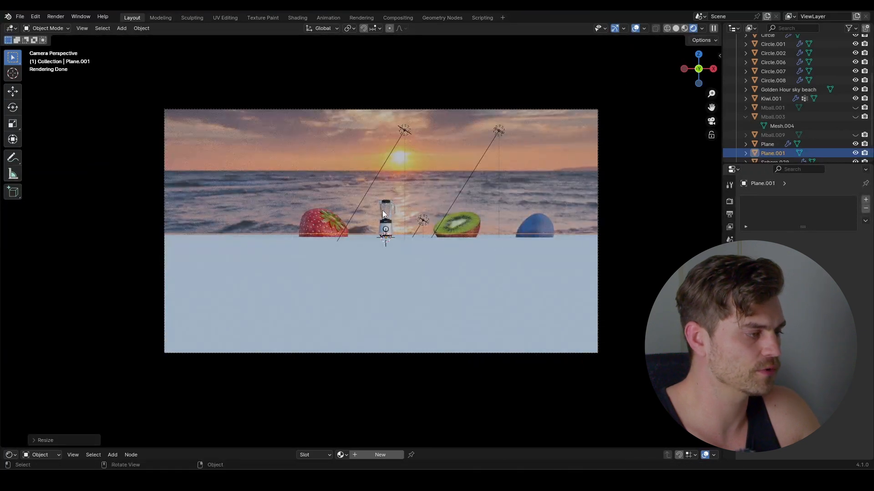
Step: Lower the sky image plane until the sun sits at the floor's horizon behind the blender
click(444, 154)
key(g)
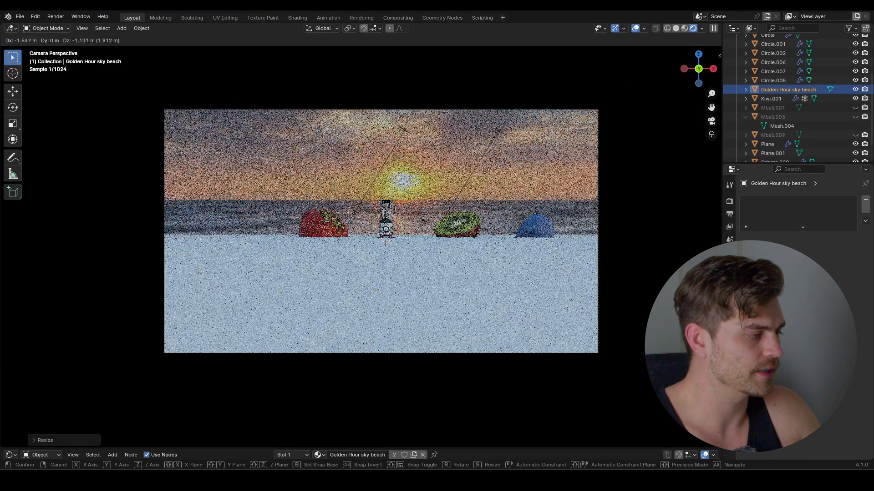
click(458, 217)
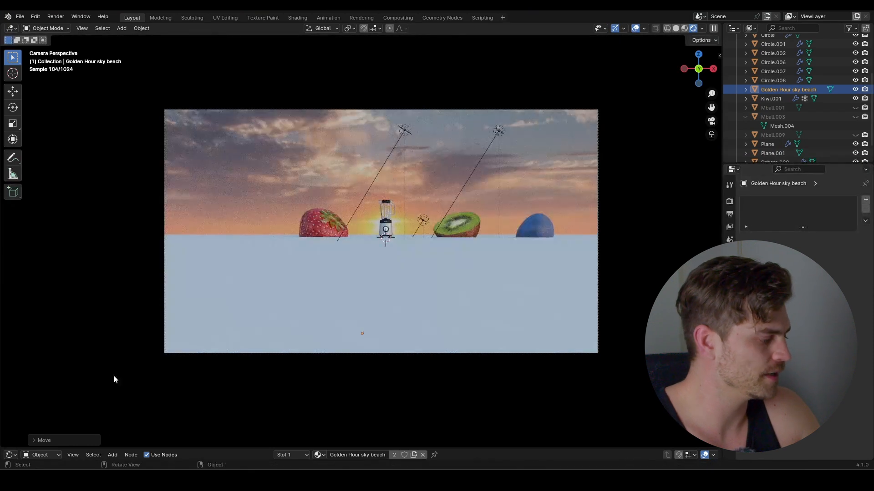
Step: Link the sky image's Color output to the Principled BSDF's Emission Color and raise the emission strength
drag(228, 449, 228, 222)
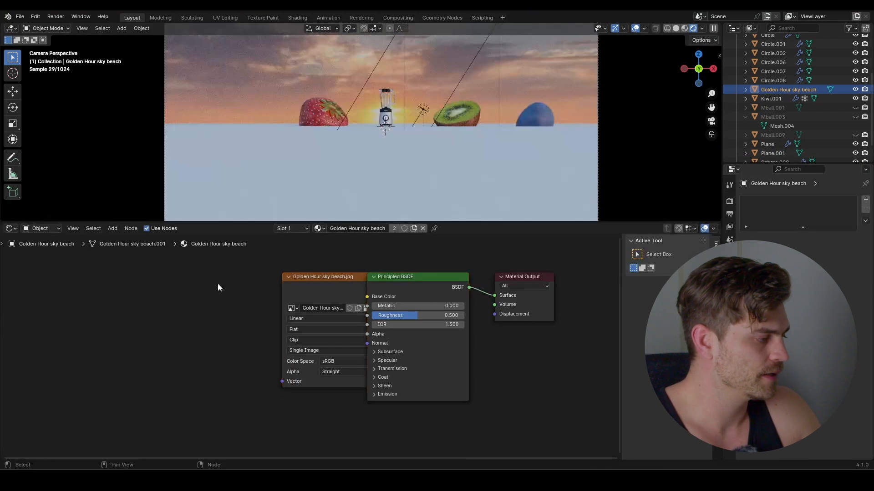
drag(360, 287, 105, 294)
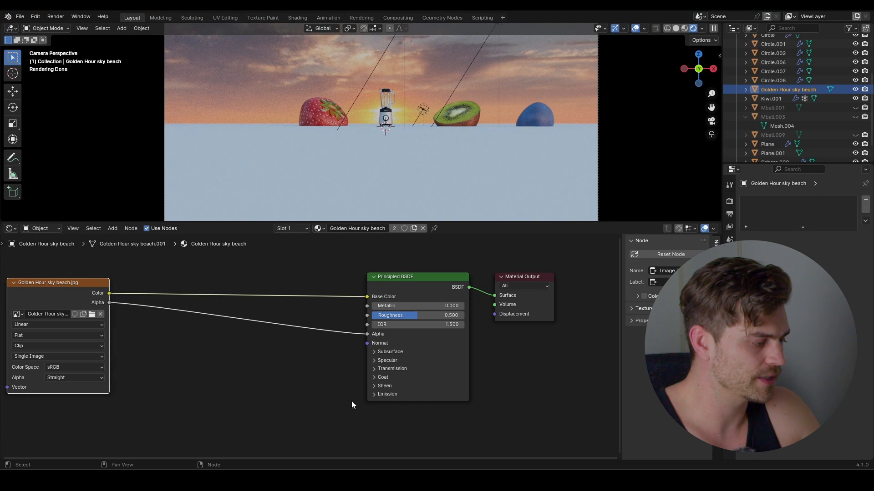
click(372, 397)
click(374, 395)
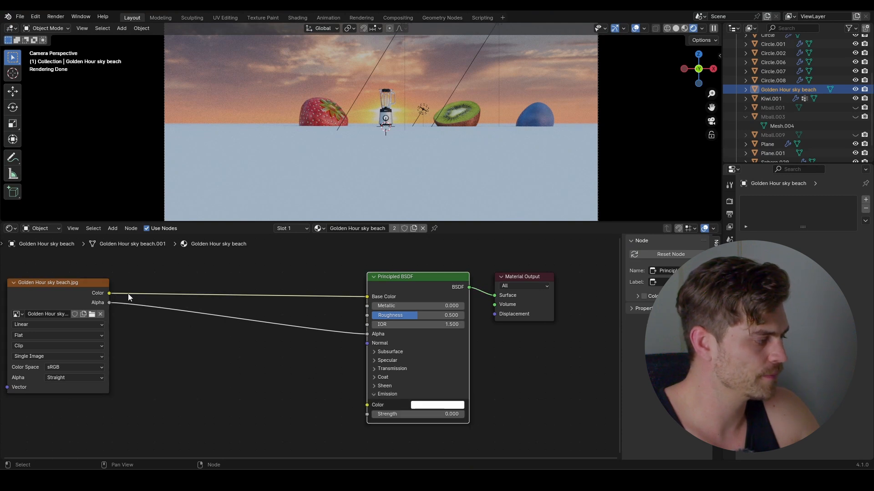
drag(110, 294, 368, 405)
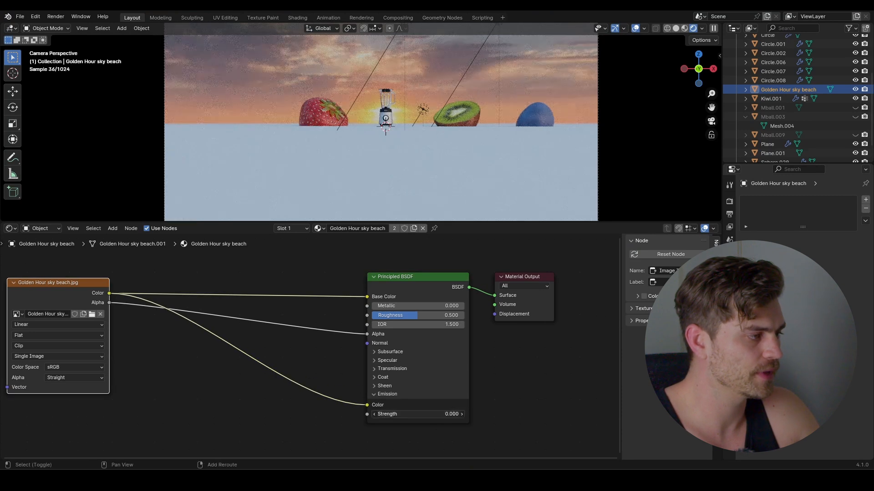
drag(418, 414, 463, 414)
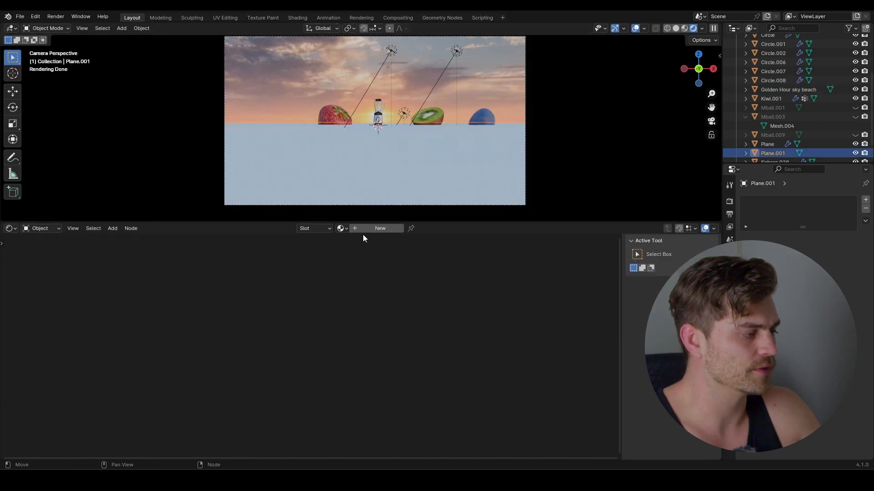
Step: Create a new material for the floor plane with Metallic 1.000 and Roughness 0.000
click(379, 229)
click(334, 268)
drag(400, 306, 214, 297)
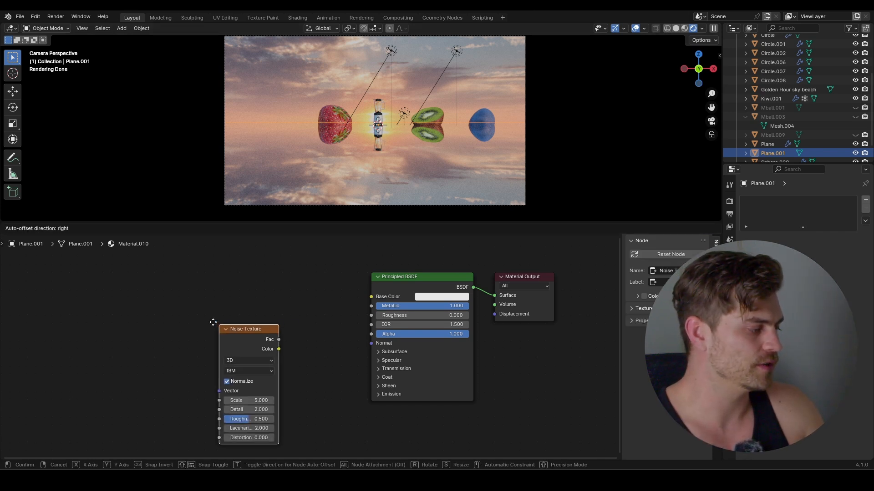
Step: Add a Noise Texture with Mapping and Texture Coordinate nodes, and feed its Fac through a Bump node's Height into the Principled BSDF's Normal
click(119, 316)
key(ctrl+t)
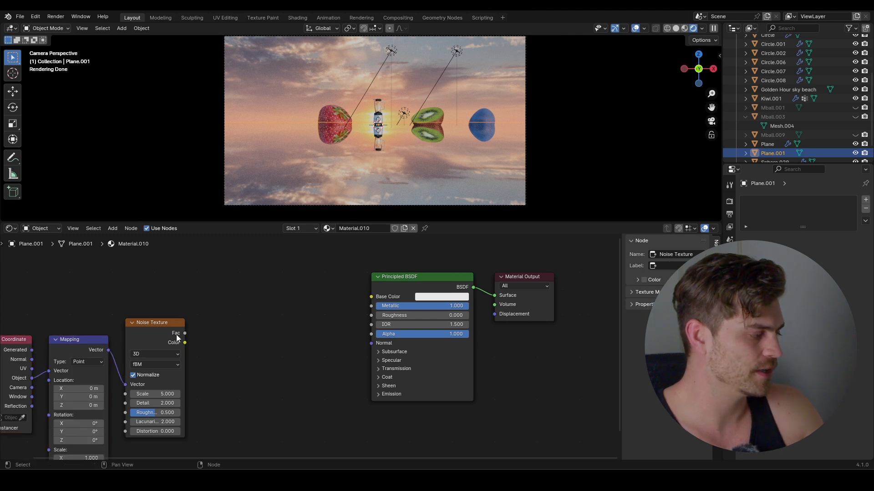
drag(184, 334, 280, 351)
text(bu)
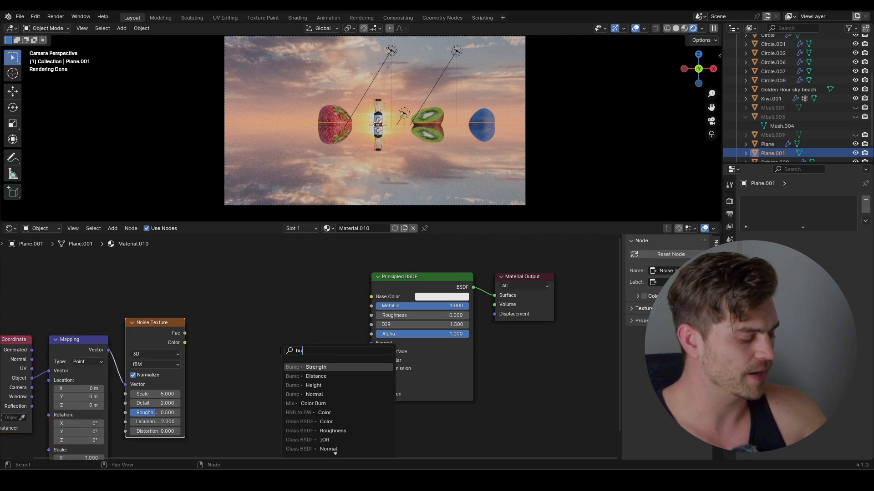
text(mp)
click(313, 386)
click(254, 358)
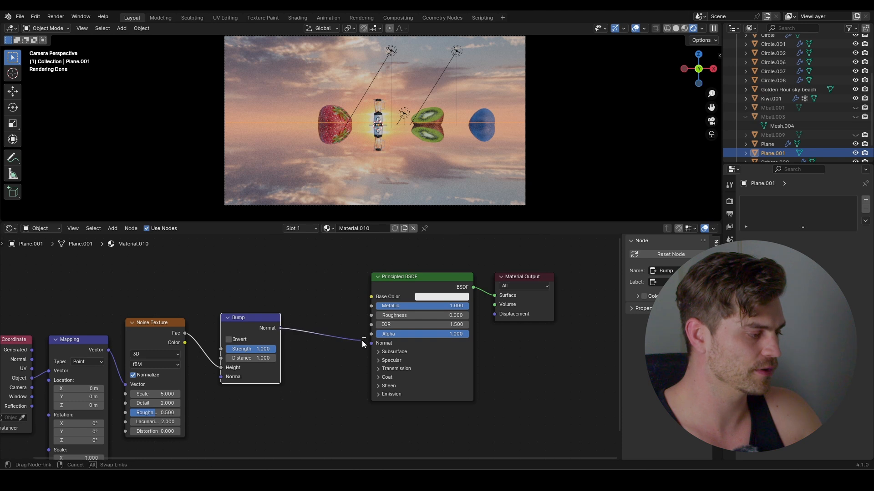
drag(362, 340, 366, 342)
drag(260, 325, 288, 342)
Step: Set the Noise Texture's scale to 200
scroll(310, 347, up, 4)
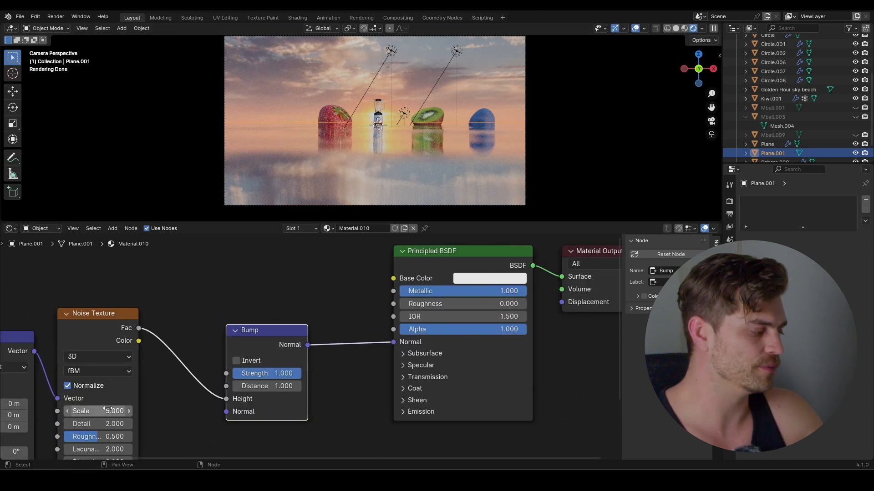
drag(107, 408, 109, 408)
text(200)
key(Return)
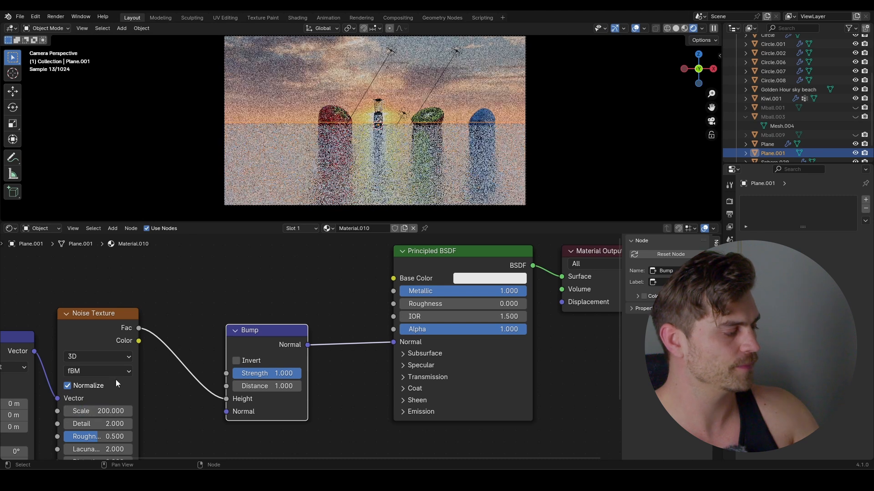
Step: Preview the noise texture directly on the floor and reconnect the Principled BSDF to the surface output
ctrl+shift+click(104, 328)
middle_drag(397, 149, 385, 173)
middle_drag(379, 103, 406, 90)
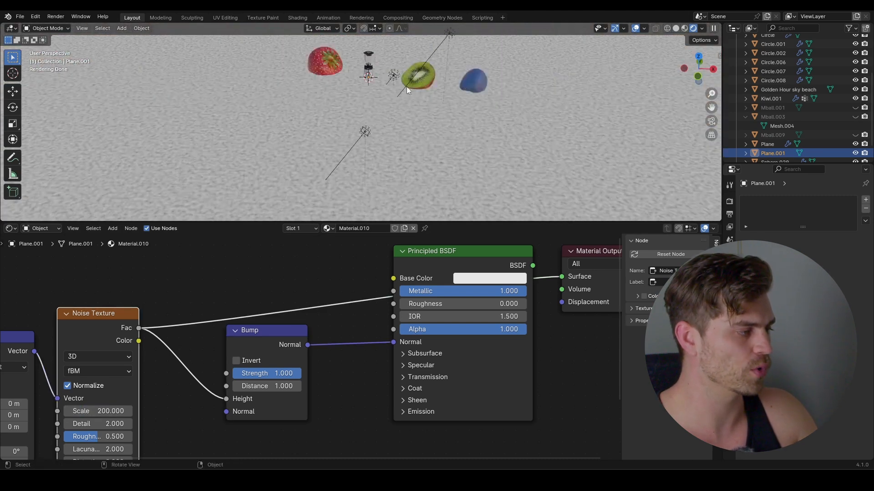
key(KP_0)
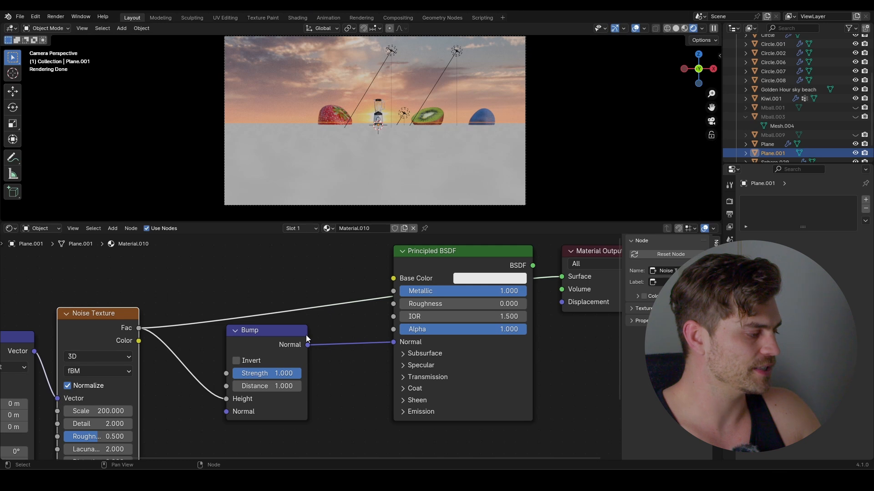
ctrl+shift+click(446, 263)
Step: Reduce the Bump node's strength to 0.092 to soften the floor reflections
scroll(394, 173, up, 3)
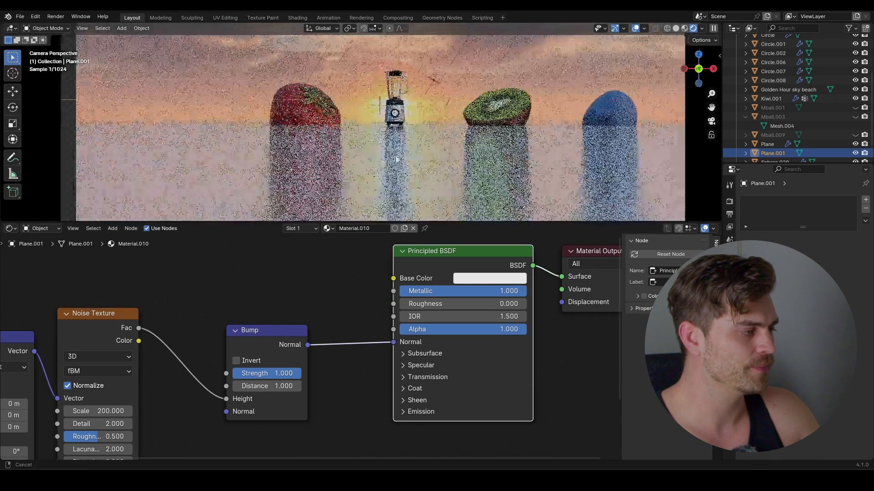
scroll(396, 158, up, 1)
shift+middle_drag(432, 213, 404, 144)
scroll(404, 146, up, 1)
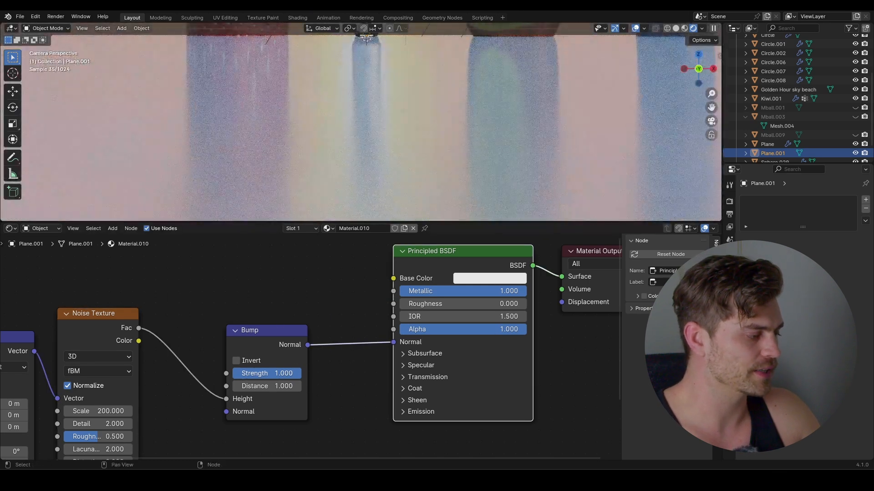
drag(268, 373, 241, 373)
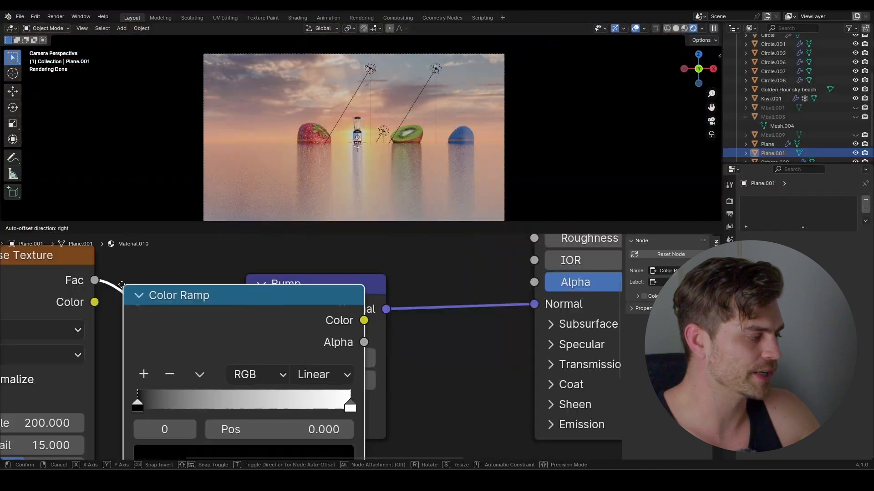
Step: Insert a Color Ramp between the Noise Texture and Bump, moving the black stop inward and the white stop to 0.582
click(228, 392)
drag(190, 408, 246, 403)
drag(401, 407, 307, 413)
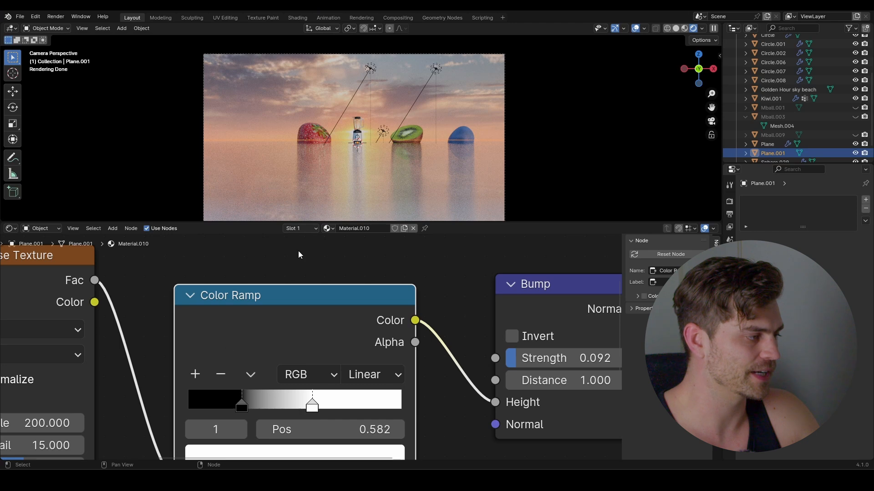
scroll(318, 142, up, 5)
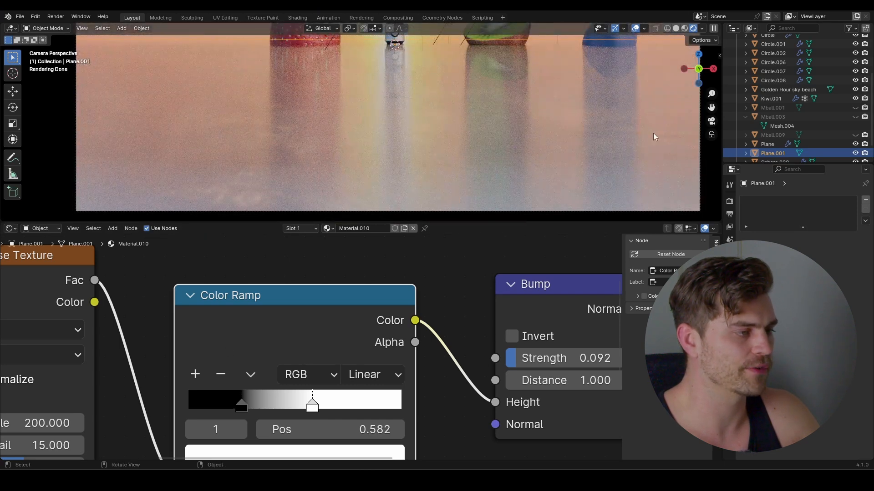
scroll(460, 113, down, 5)
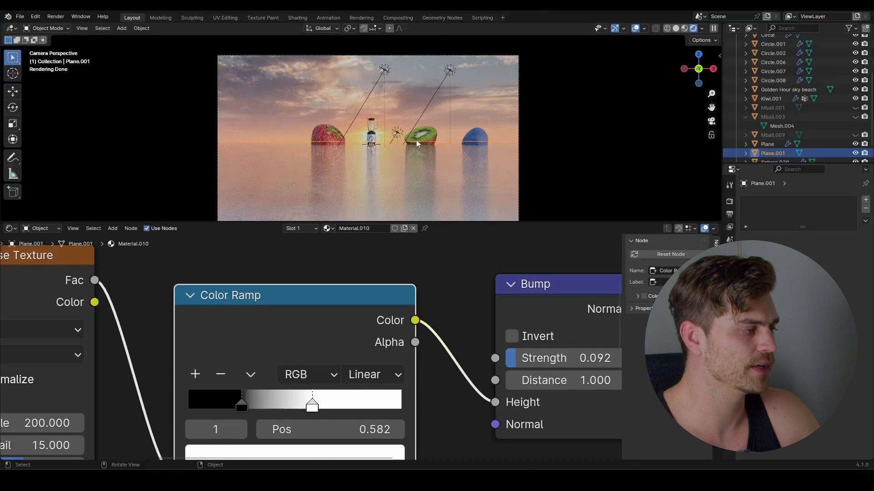
scroll(416, 140, down, 1)
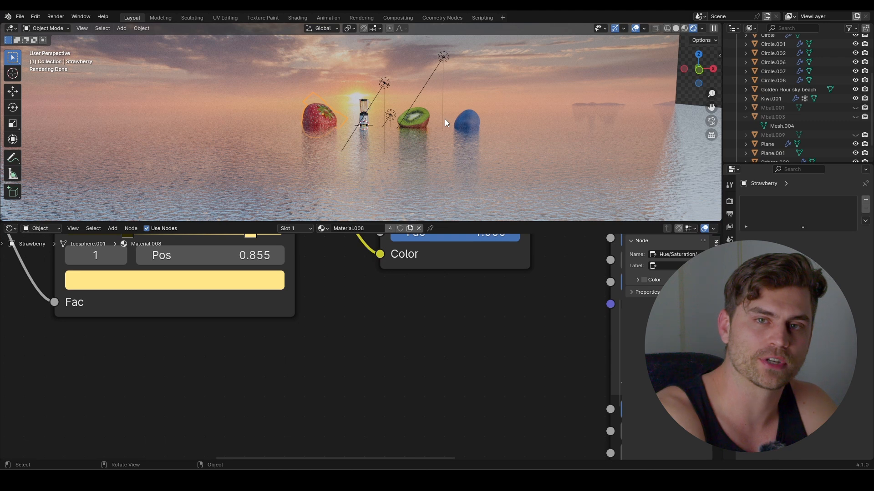
Step: Add a metaball at the blender's base and place a duplicate beside it
scroll(444, 119, up, 6)
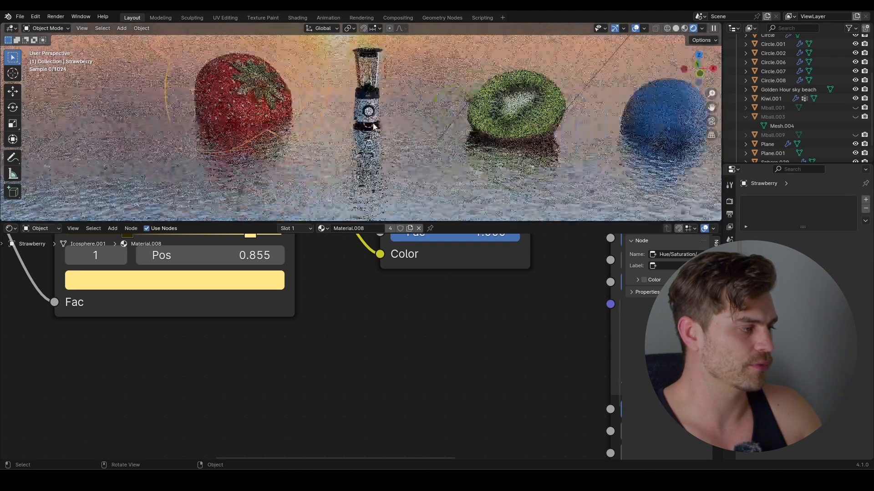
key(shift+a)
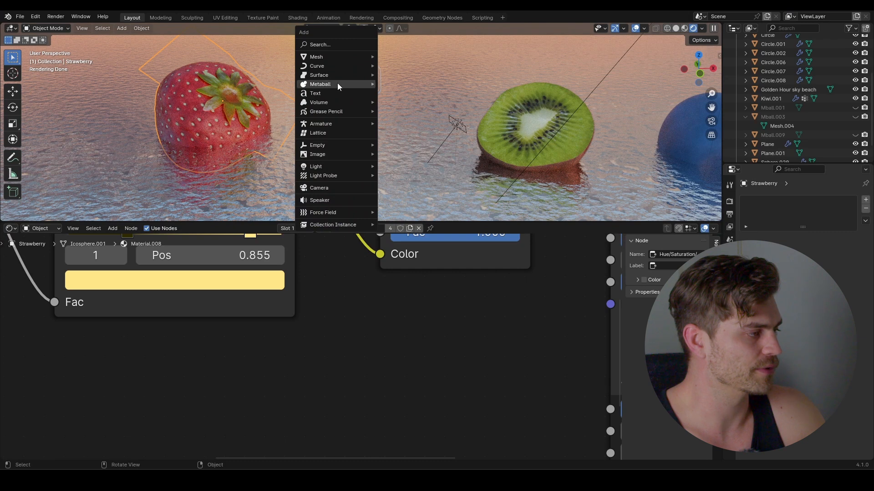
mouse_move(337, 85)
click(411, 86)
key(shift+d)
click(408, 127)
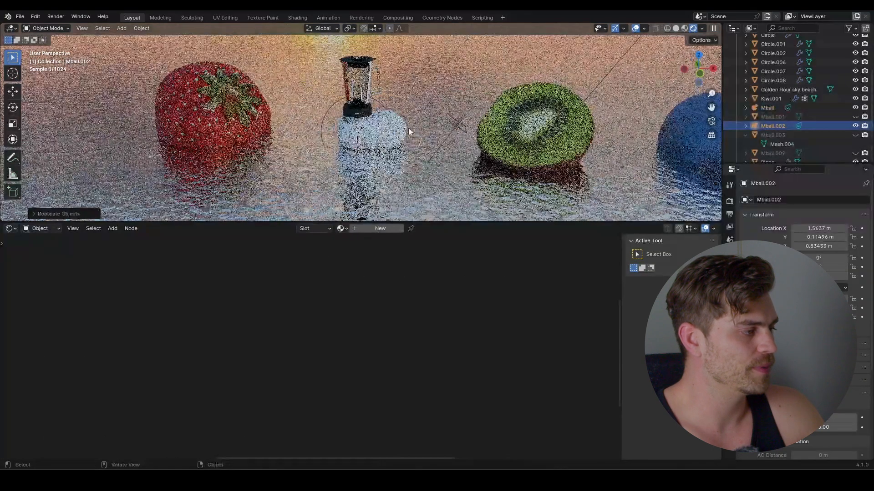
Step: Duplicate the metaball several more times around the blender's base to build up a lumpy cloud shape
mouse_move(408, 127)
middle_down()
mouse_move(471, 153)
mouse_move(554, 163)
mouse_move(611, 148)
mouse_move(476, 133)
mouse_move(501, 139)
mouse_move(413, 144)
mouse_move(364, 105)
mouse_move(419, 159)
mouse_move(366, 137)
mouse_move(391, 132)
middle_up()
key(shift+d)
click(452, 146)
key(shift+d)
click(496, 151)
key(shift+d)
click(574, 162)
key(shift+d)
click(501, 138)
key(shift+d)
click(346, 112)
key(shift+d)
click(445, 170)
key(shift+d)
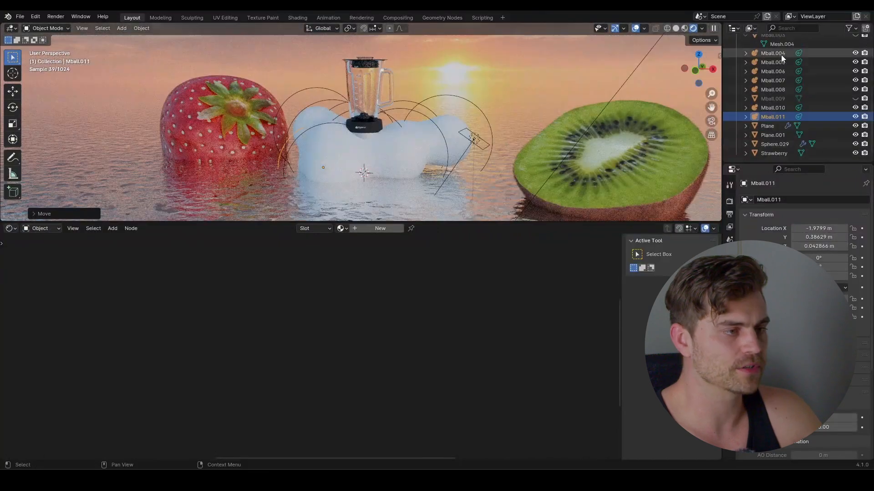
Step: Select all the metaballs around the blender and convert them to a mesh
shift+click(781, 55)
scroll(778, 84, up, 1)
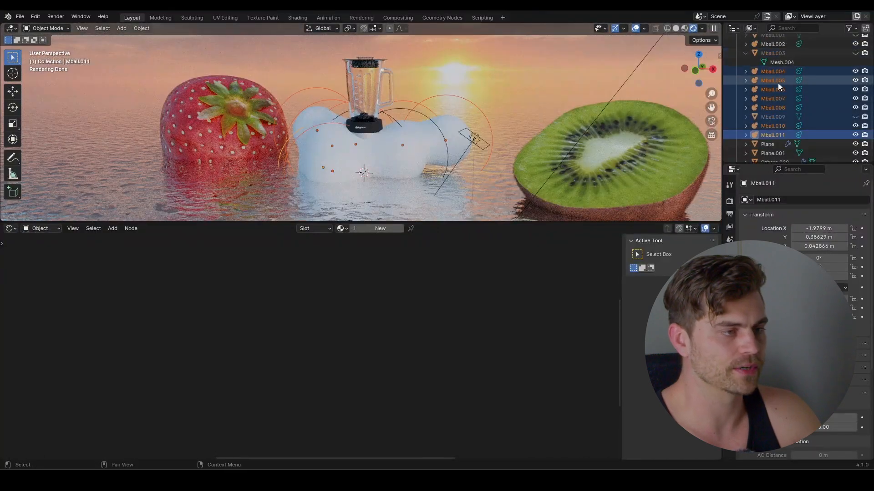
scroll(777, 85, up, 1)
scroll(784, 94, down, 1)
right_click(417, 129)
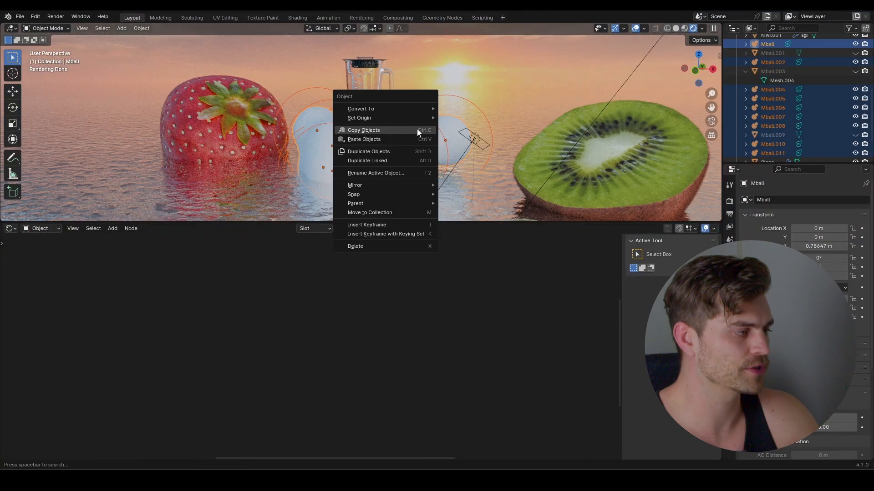
mouse_move(413, 108)
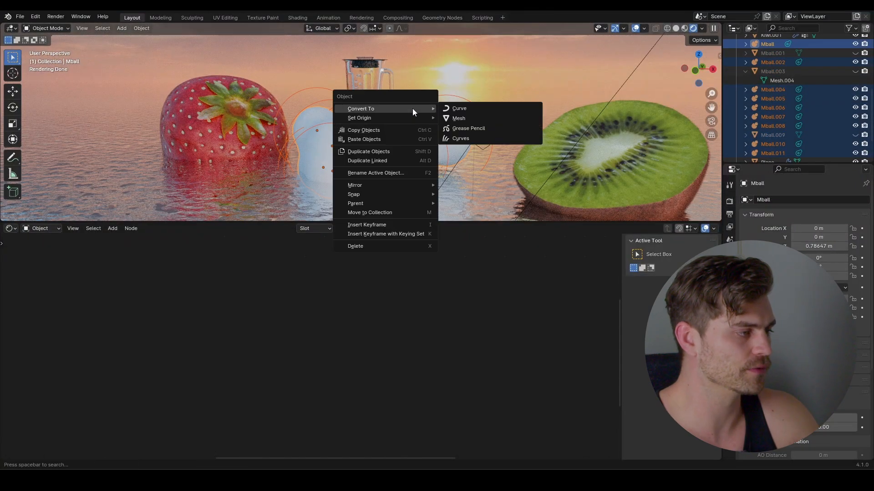
click(478, 118)
Step: Add an empty volume object to the scene
scroll(403, 141, down, 1)
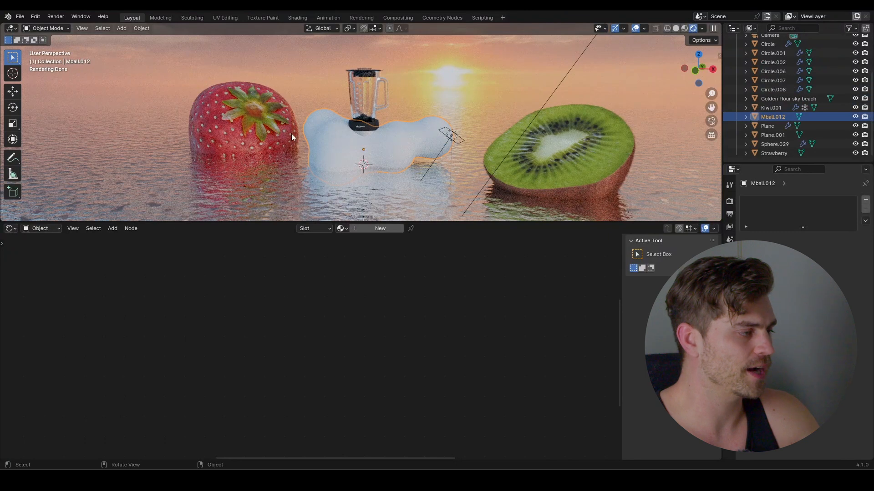
scroll(398, 141, up, 2)
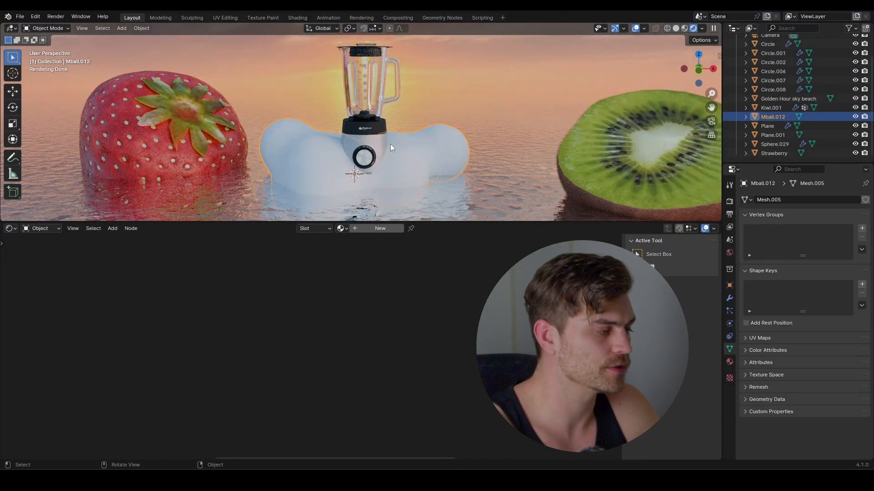
key(shift+a)
mouse_move(390, 143)
click(444, 152)
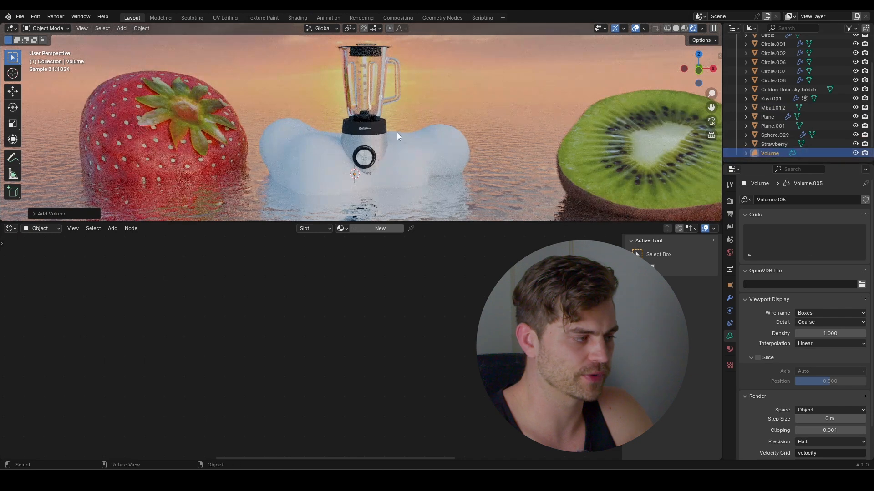
Step: Give the volume a Mesh to Volume modifier using Mball.012 as the object, and hide the source mesh
click(728, 298)
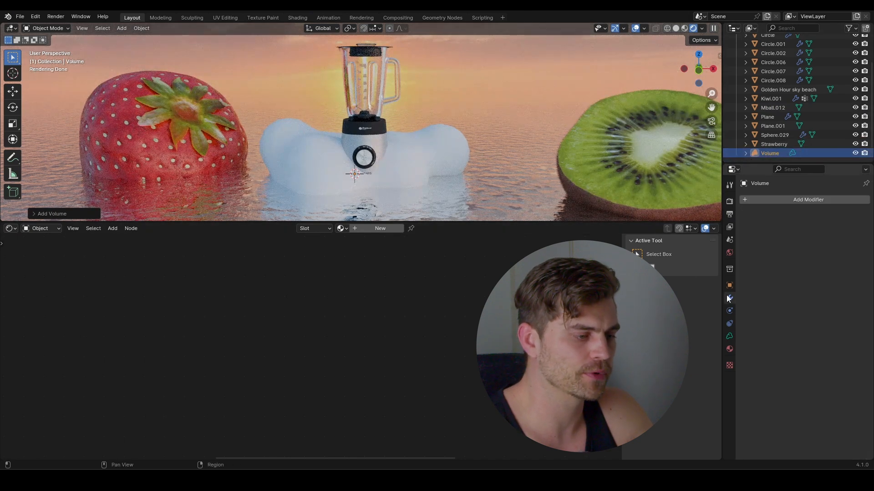
click(796, 200)
mouse_move(795, 198)
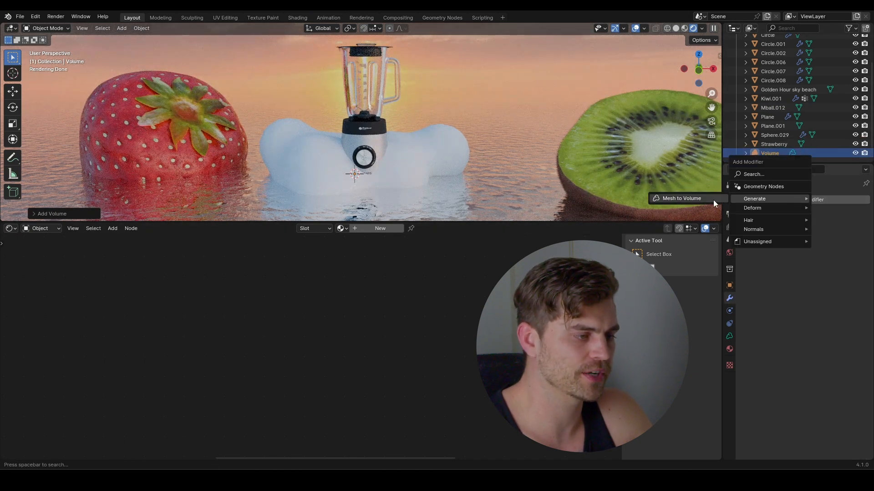
click(692, 200)
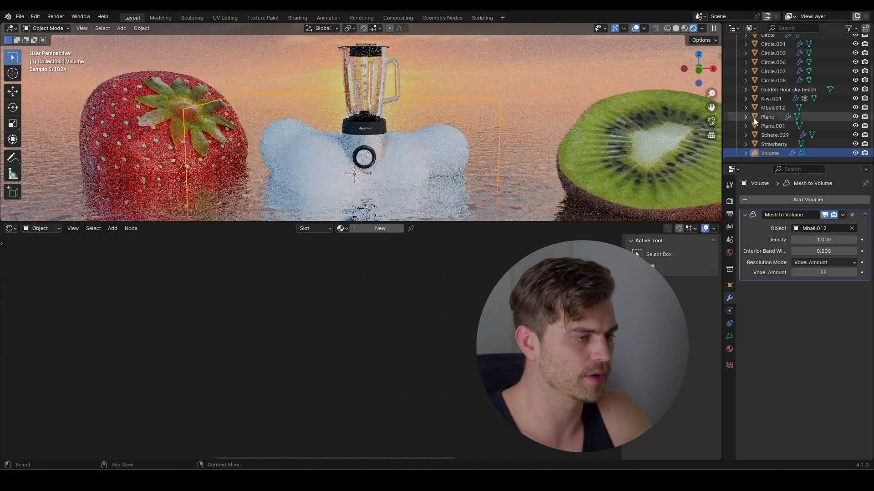
click(855, 107)
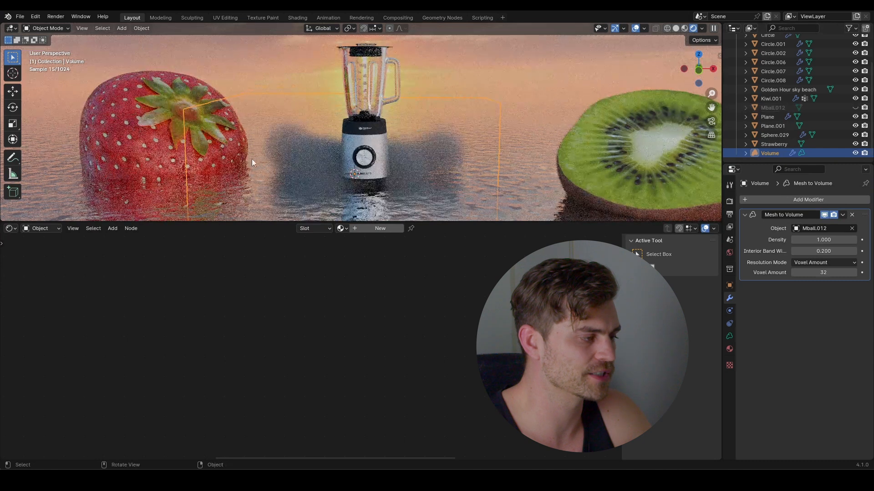
Step: Set the Mesh to Volume modifier's voxel amount to 150
middle_drag(304, 165, 370, 169)
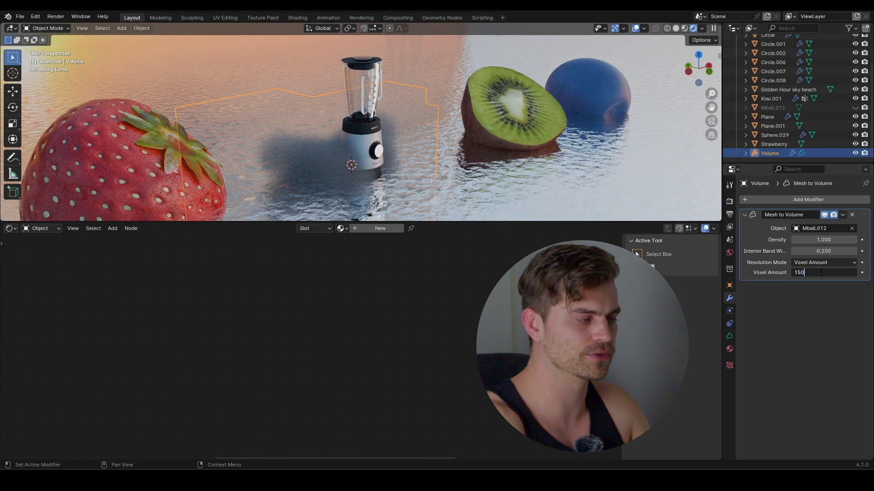
key(Return)
middle_drag(355, 157, 385, 131)
scroll(385, 160, up, 1)
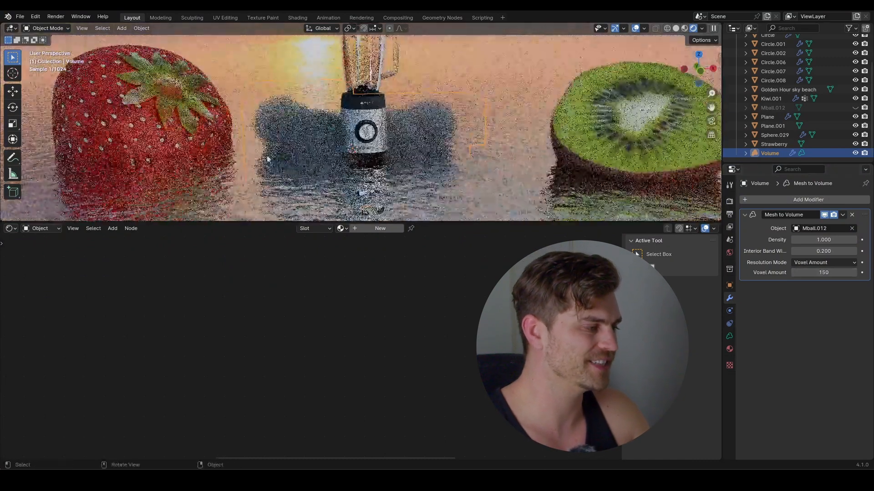
Step: Add a Volume Displace modifier to the volume and create a new texture for it
click(819, 201)
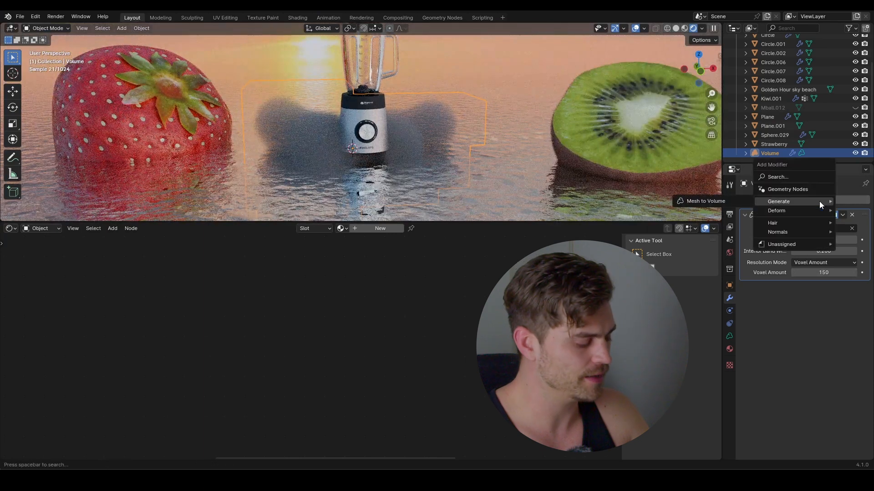
text(volume)
click(819, 227)
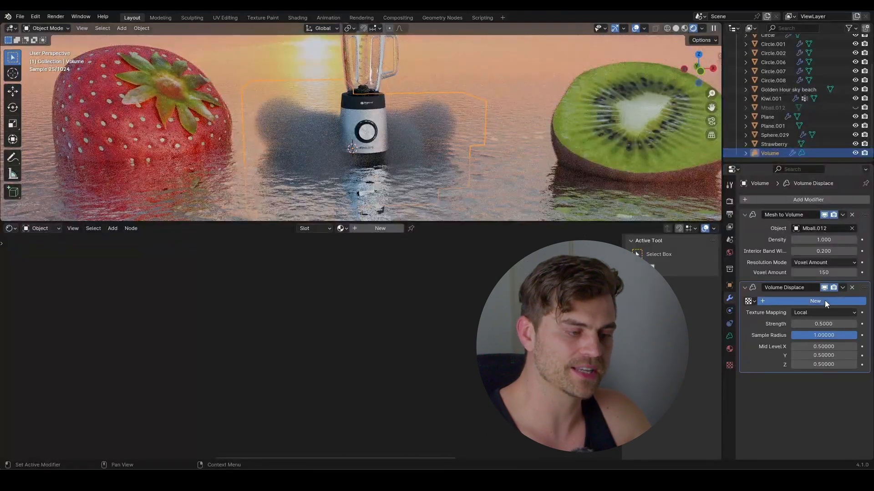
click(824, 300)
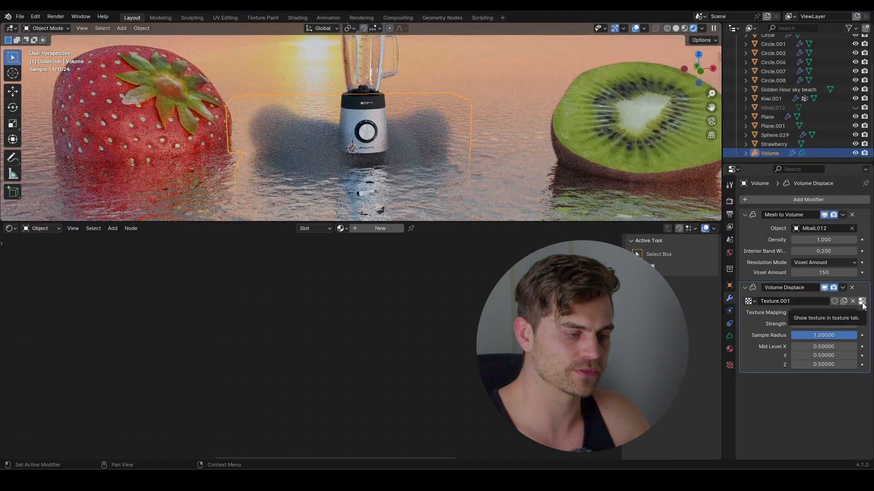
Step: Change the displacement texture's type to Clouds and increase its size slightly
click(862, 302)
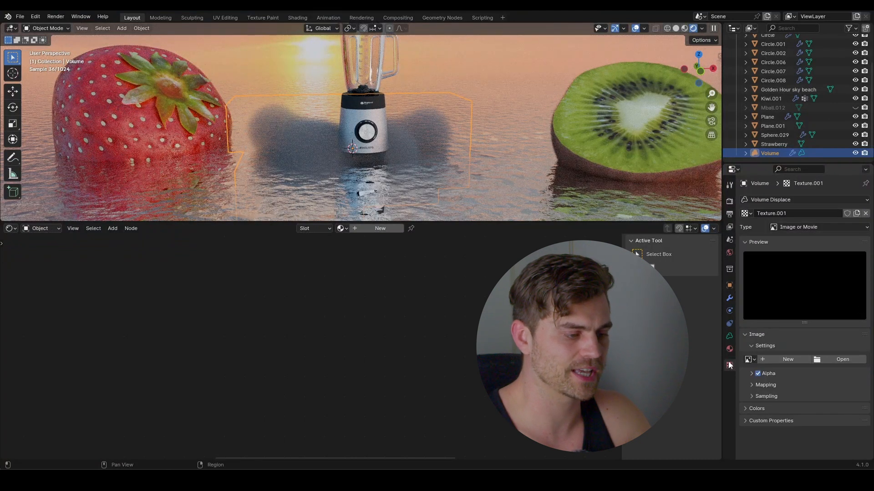
click(795, 228)
click(804, 256)
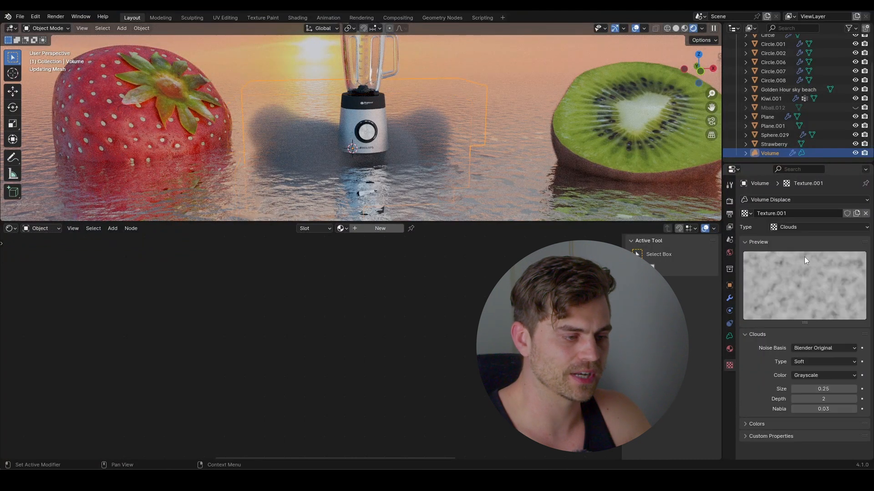
mouse_move(823, 389)
mouse_down()
mouse_move(841, 389)
mouse_move(805, 389)
mouse_move(828, 389)
mouse_up()
Step: Raise the Volume Displace modifier's strength to 0.784
click(730, 298)
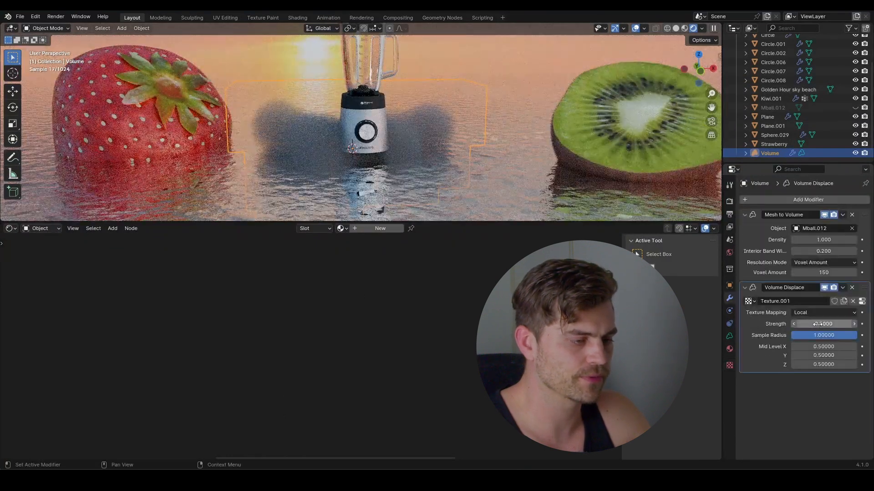
drag(817, 324, 865, 324)
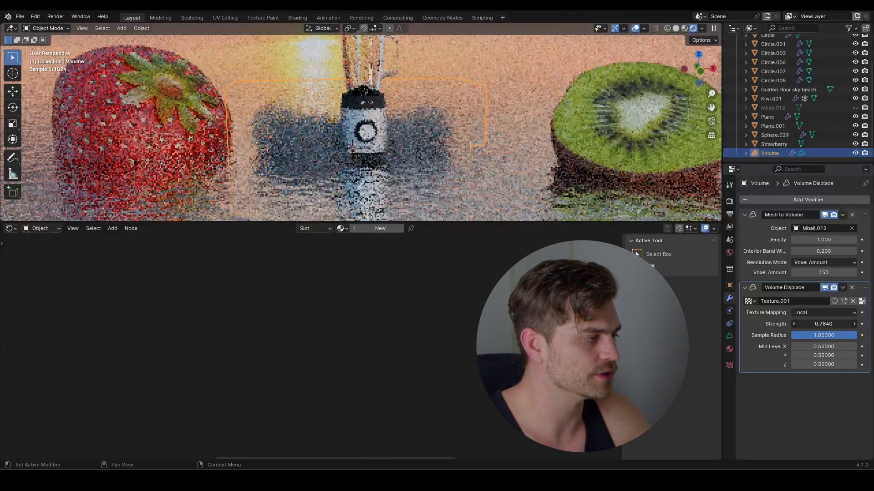
Step: Show the Mball.012 source mesh and try moving it together with the volume
click(835, 107)
click(855, 107)
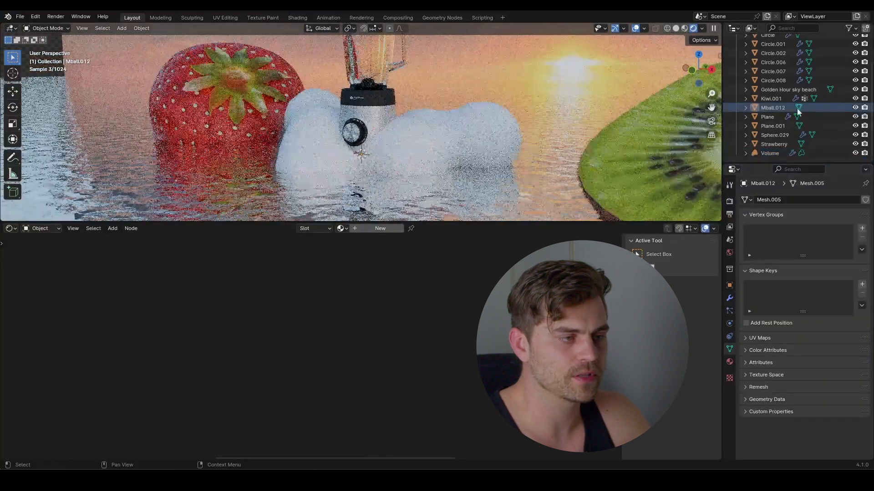
ctrl+click(772, 154)
scroll(379, 142, down, 2)
key(g)
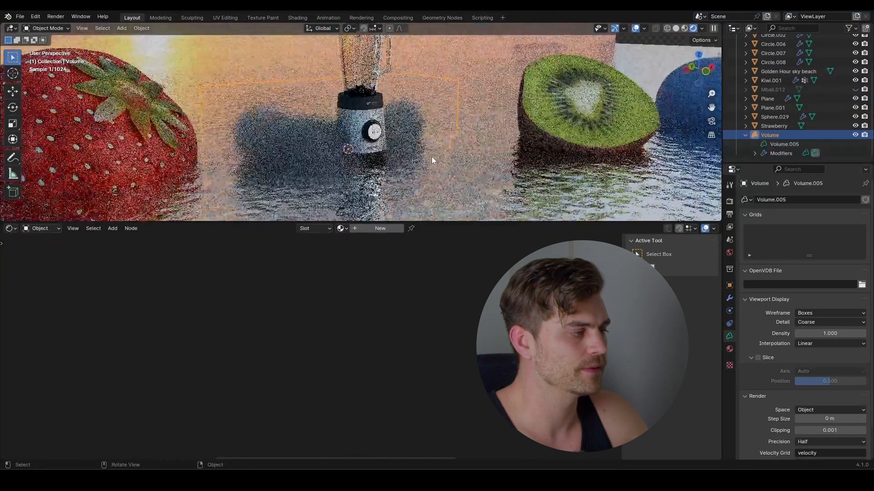
Step: Add an area light at the blender and move it vertically
scroll(432, 162, up, 2)
scroll(431, 162, down, 4)
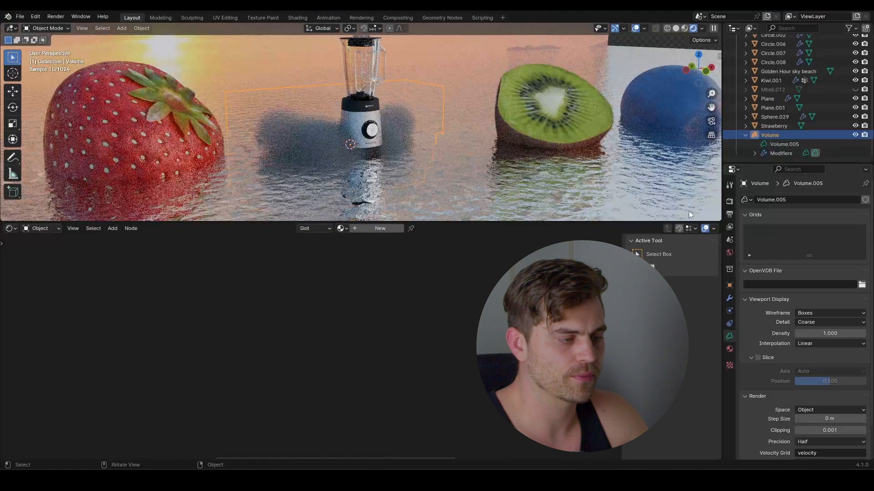
key(shift+a)
mouse_move(386, 228)
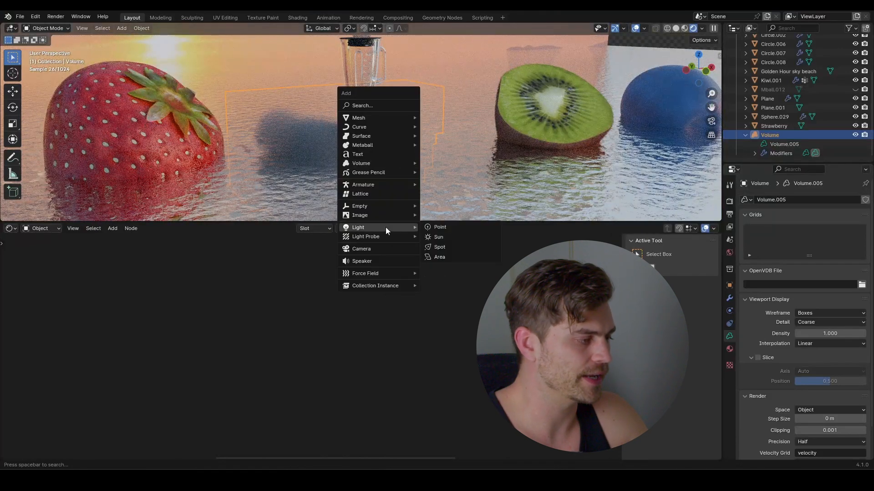
click(465, 255)
key(g)
key(z)
click(376, 80)
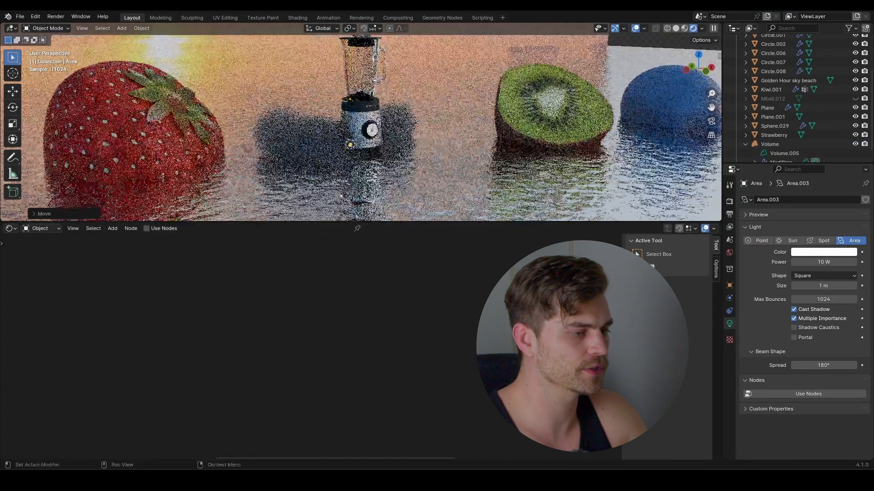
Step: Set the area light's power to 10000 W
click(815, 263)
text(10000)
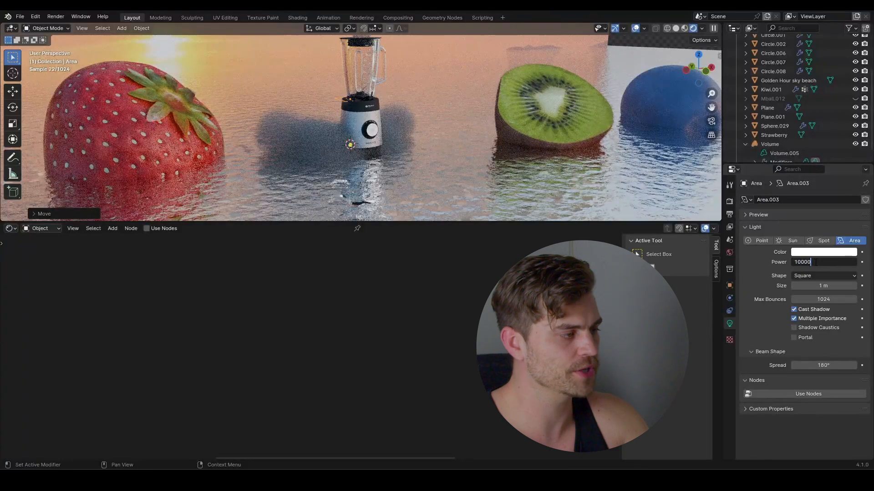
key(Return)
Step: Move the area light above the water between the blender and the kiwi, and rotate it towards the cloud
key(g)
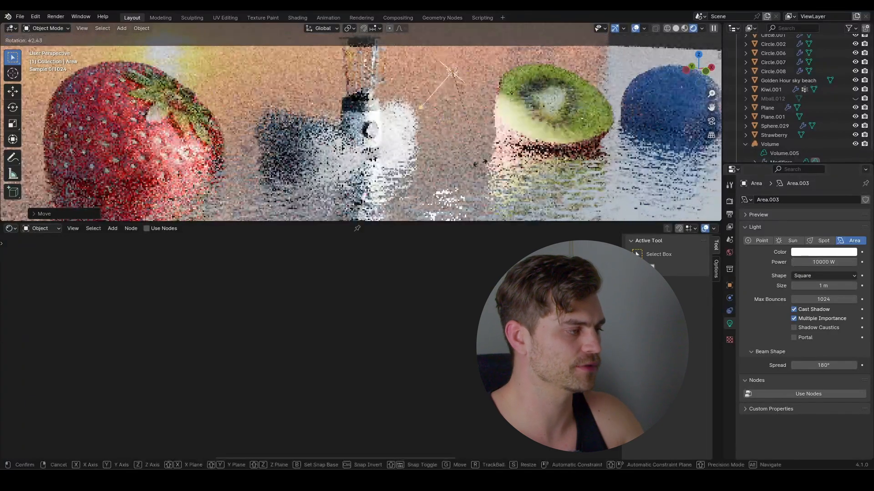
click(403, 115)
key(g)
click(540, 129)
middle_drag(542, 129, 482, 126)
scroll(506, 133, down, 5)
key(g)
key(r)
click(482, 122)
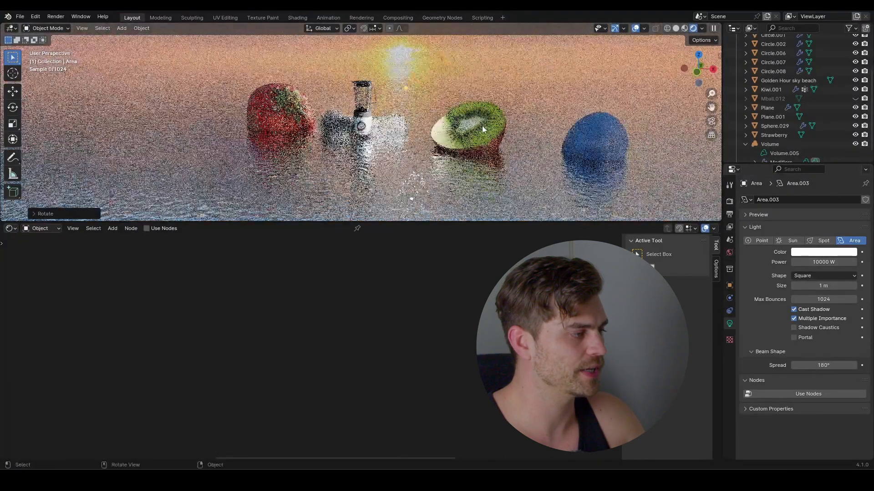
scroll(482, 125, up, 3)
key(g)
click(483, 140)
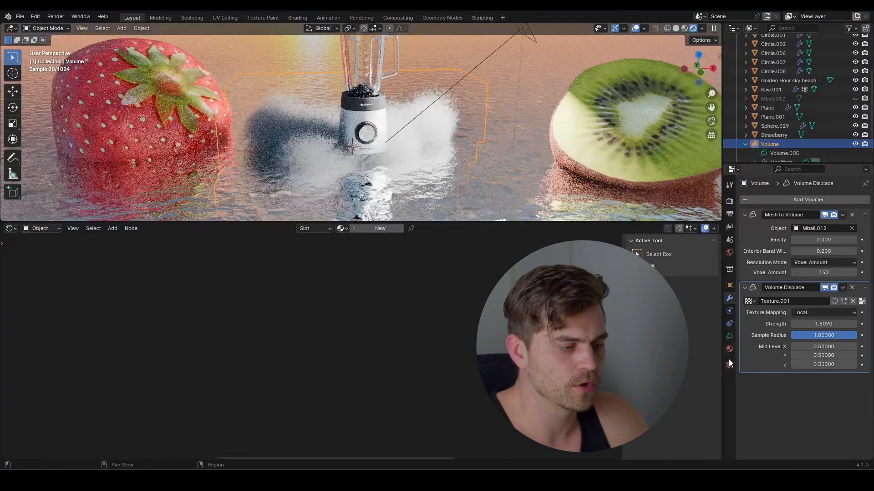
Step: Refine the Clouds displacement texture with size 1.15, Hard type and depth 3
click(729, 365)
drag(823, 389, 862, 389)
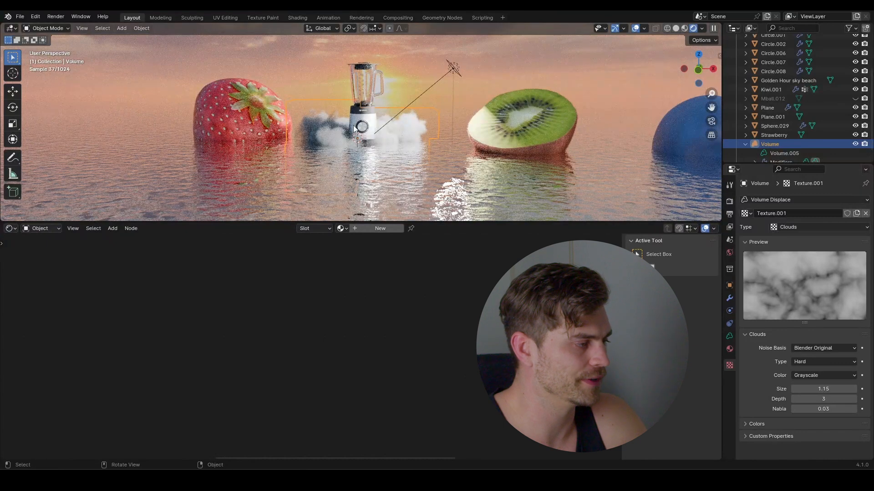
middle_drag(353, 128, 431, 139)
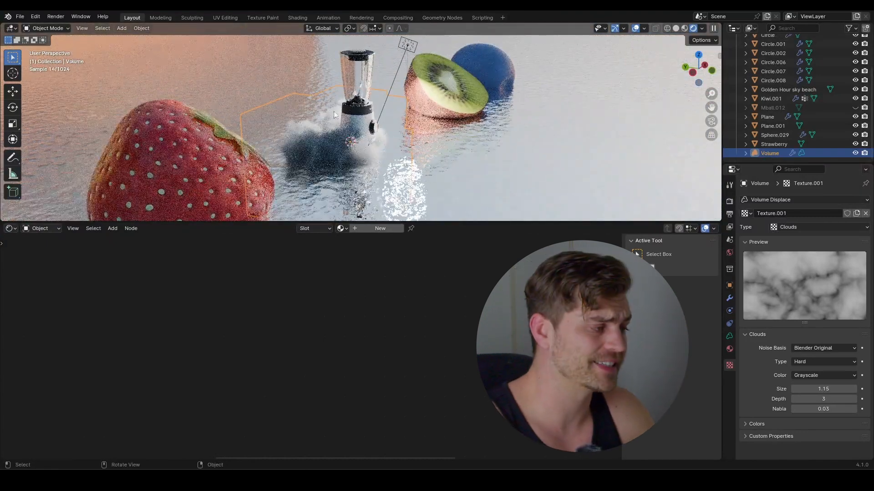
key(g)
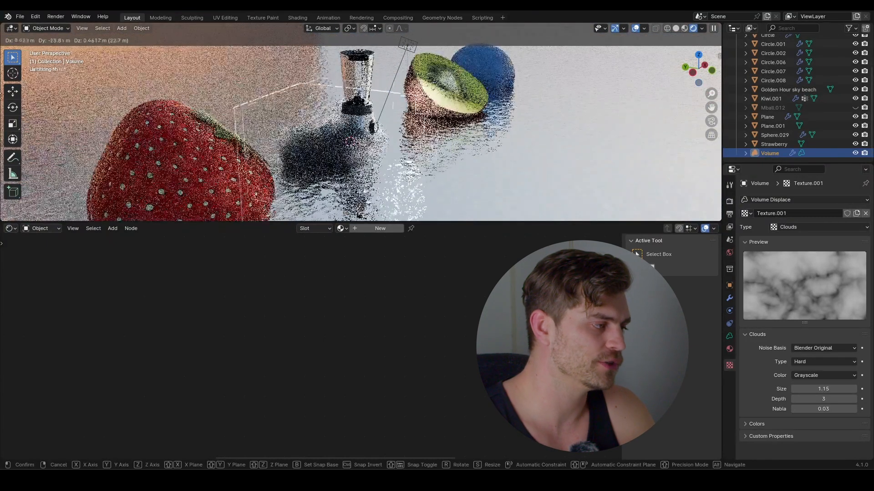
click(393, 85)
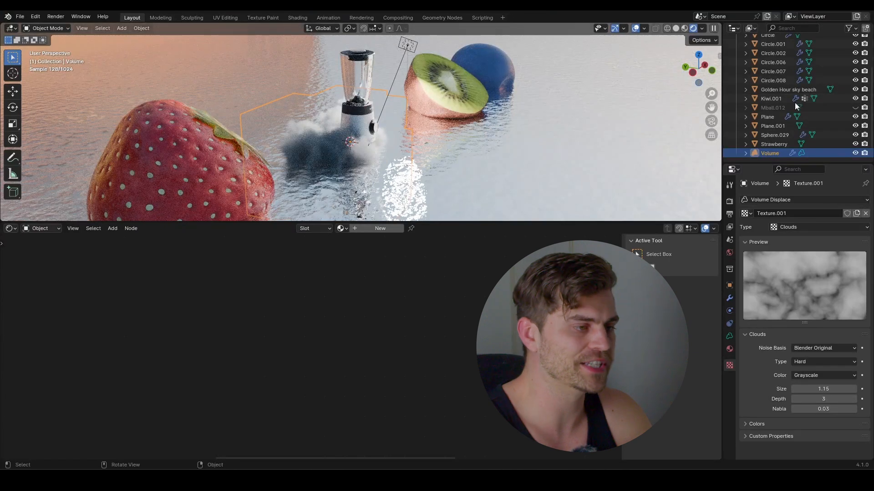
Step: Unhide the Mball.012 cloud mesh and add it to the selection together with the Volume
click(857, 107)
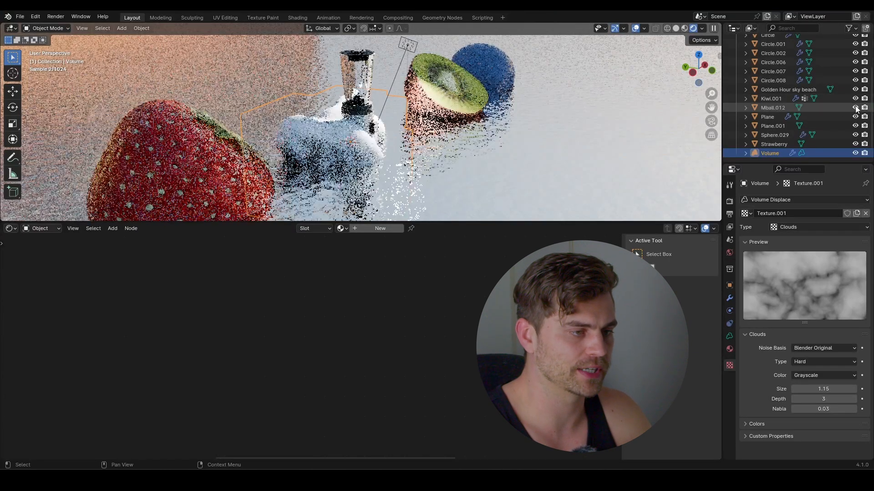
click(773, 108)
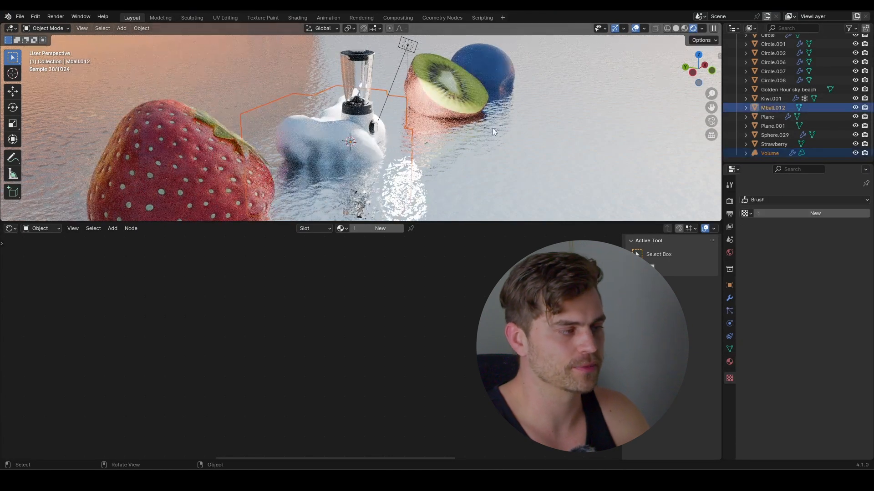
scroll(493, 128, down, 4)
key(g)
click(425, 116)
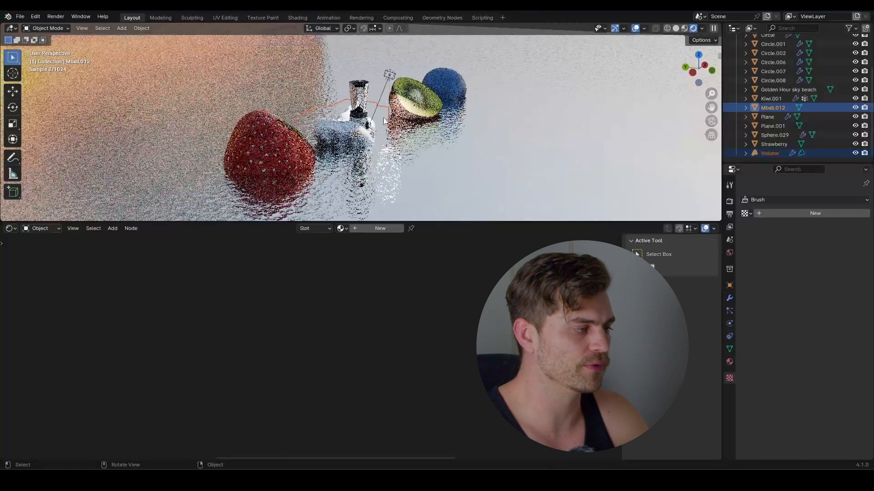
Step: Move the selected Mball.012 and Volume together along Y to about -0.65 m at the blender's base
middle_drag(401, 120, 399, 173)
key(g)
key(y)
click(413, 177)
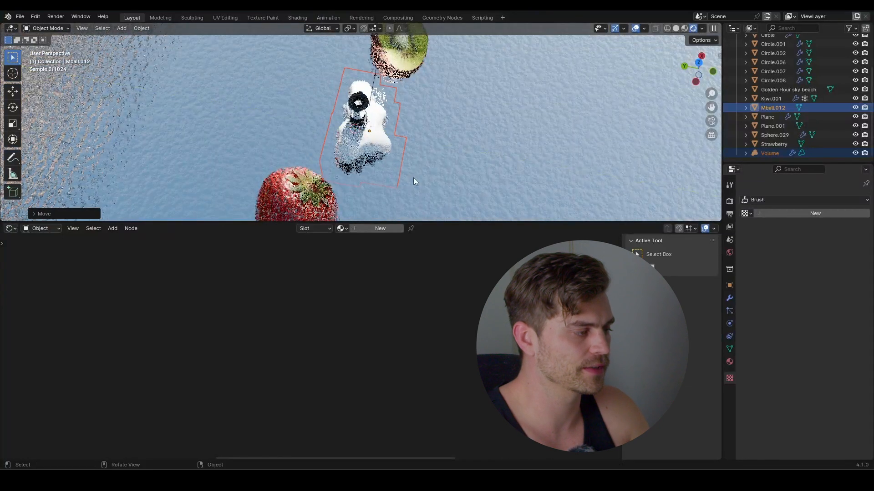
key(g)
key(y)
click(409, 176)
middle_drag(414, 116, 327, 63)
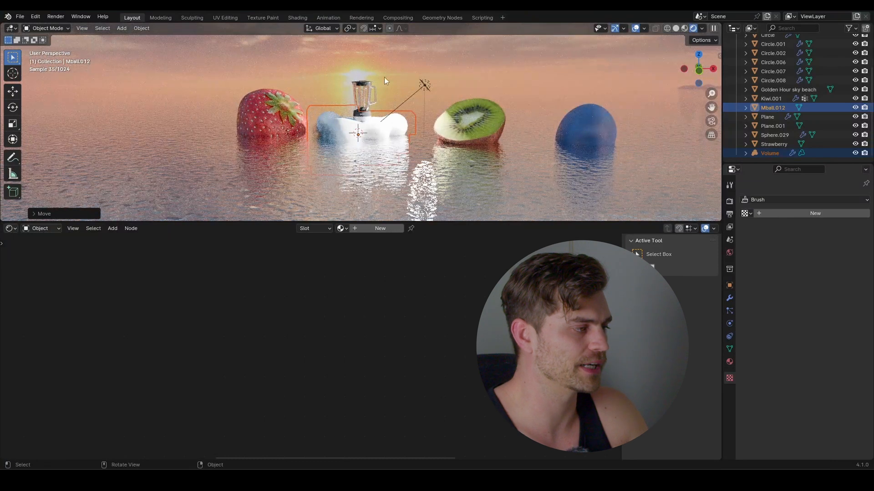
scroll(384, 78, up, 3)
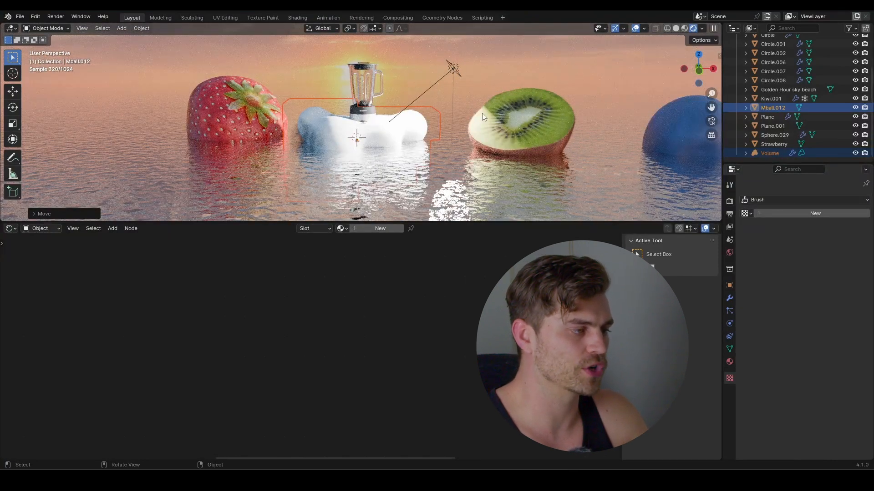
Step: Create a light linking collection for the area light and add the Volume to it so only the cloud is lit
click(455, 72)
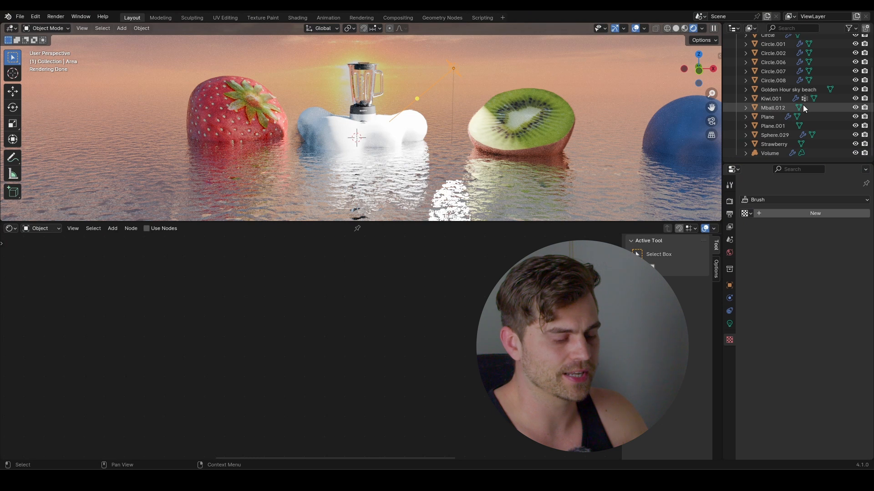
scroll(802, 105, up, 3)
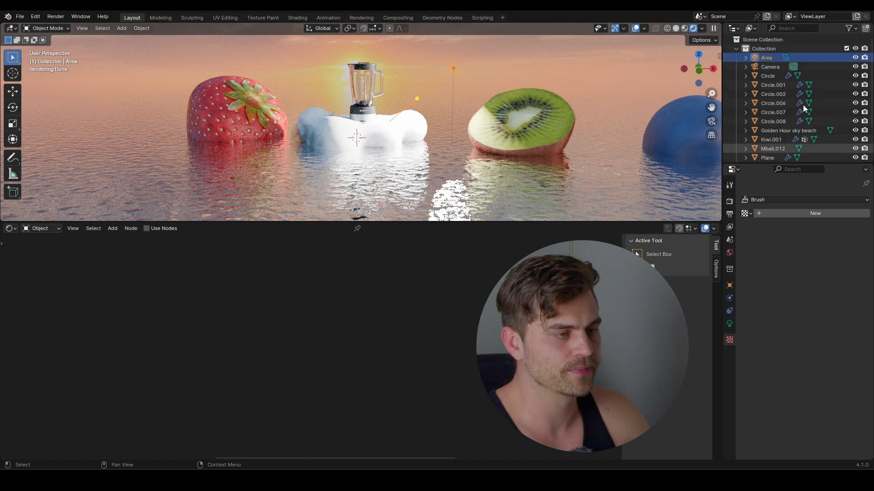
click(729, 286)
scroll(774, 300, down, 1)
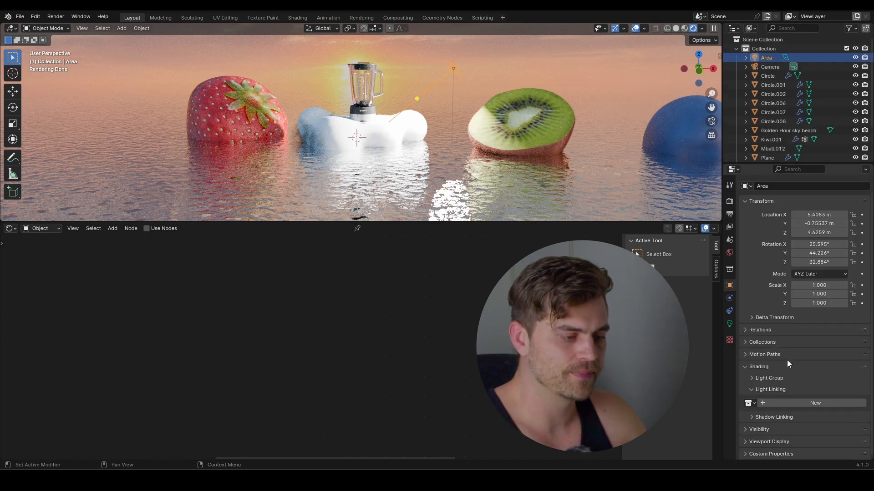
scroll(774, 390, up, 1)
click(808, 417)
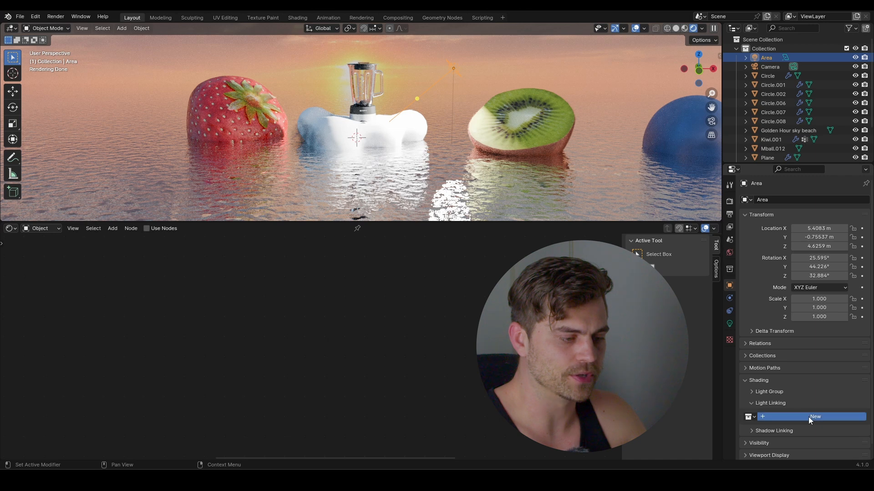
scroll(813, 127, down, 3)
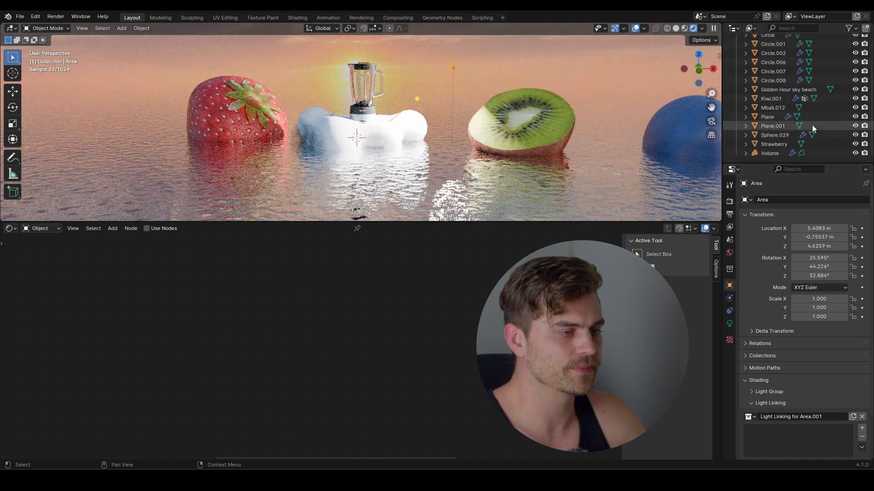
drag(779, 153, 796, 433)
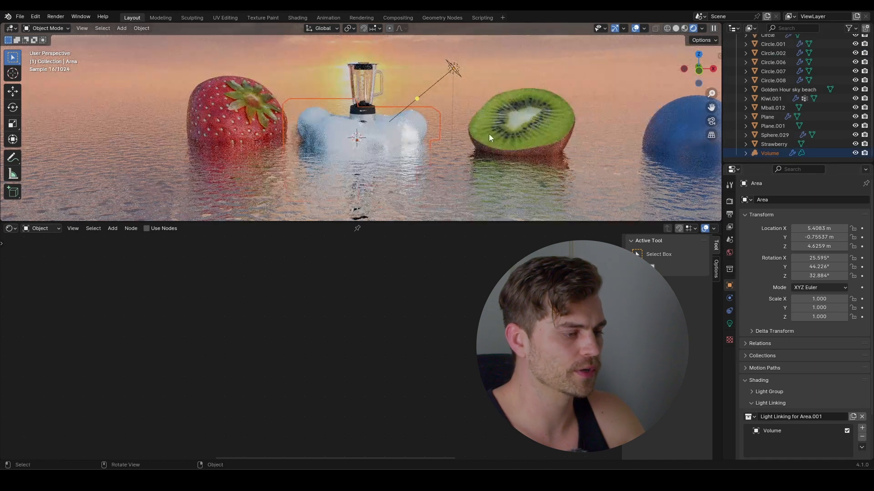
Step: Hide the Mball.012 source mesh so only the volumetric cloud shows around the blender
scroll(489, 134, up, 3)
click(855, 107)
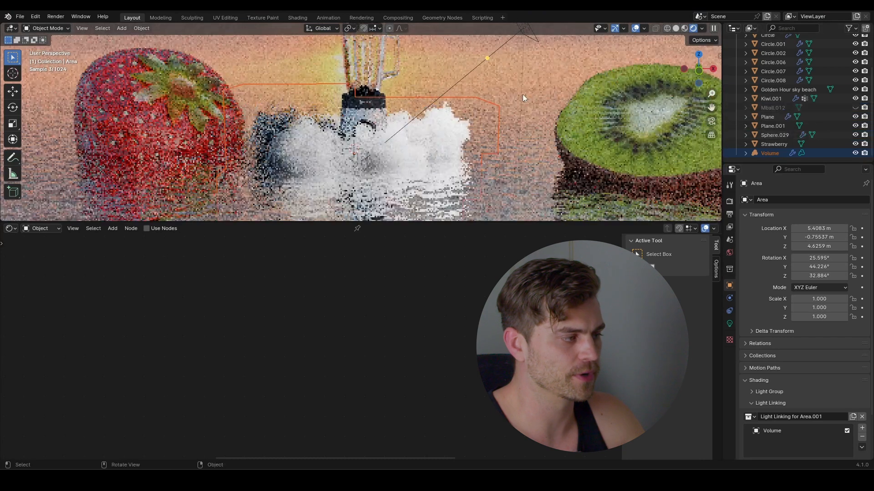
scroll(522, 94, down, 4)
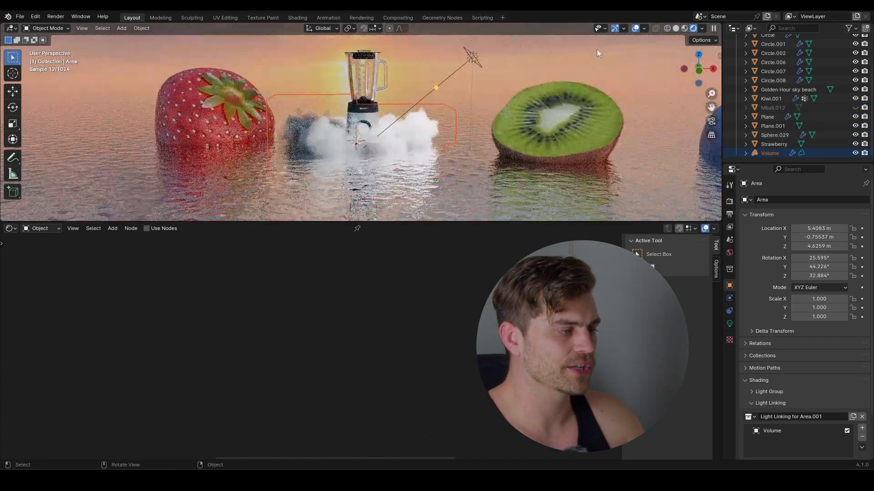
Step: Duplicate Mball.012 and the Volume together and place the copies in front of the originals at about Y -24.6 m
scroll(452, 102, down, 3)
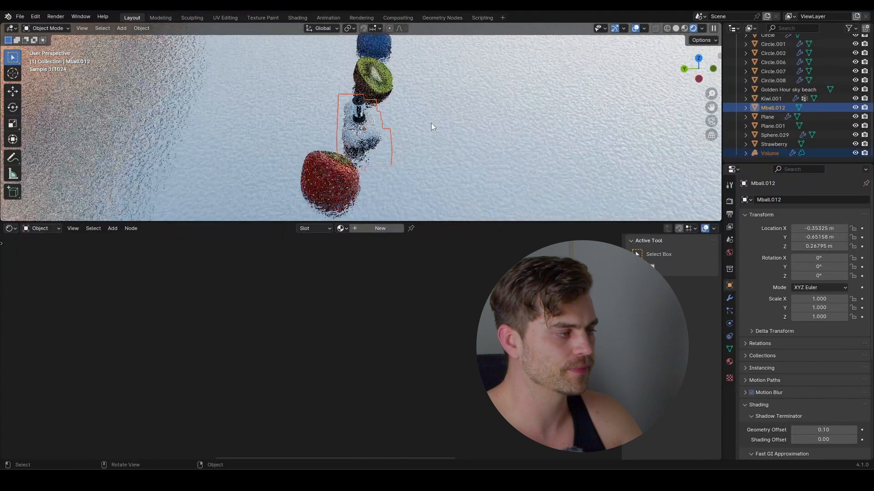
key(shift+d)
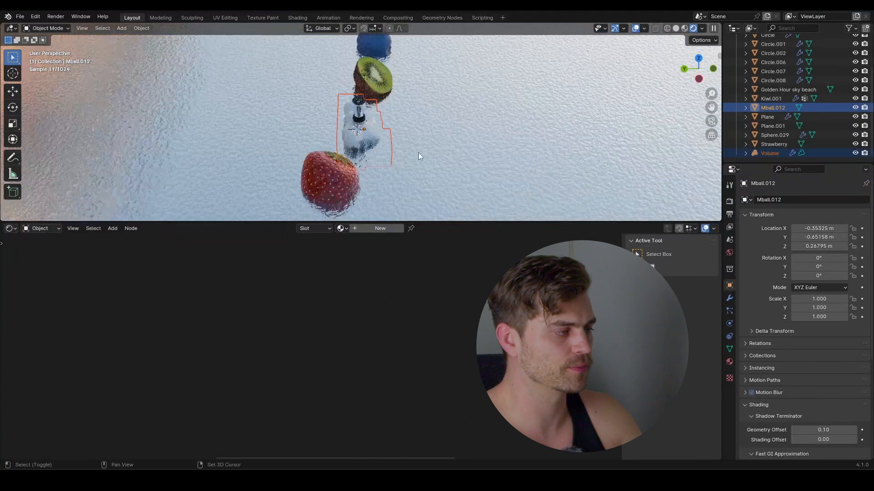
click(416, 150)
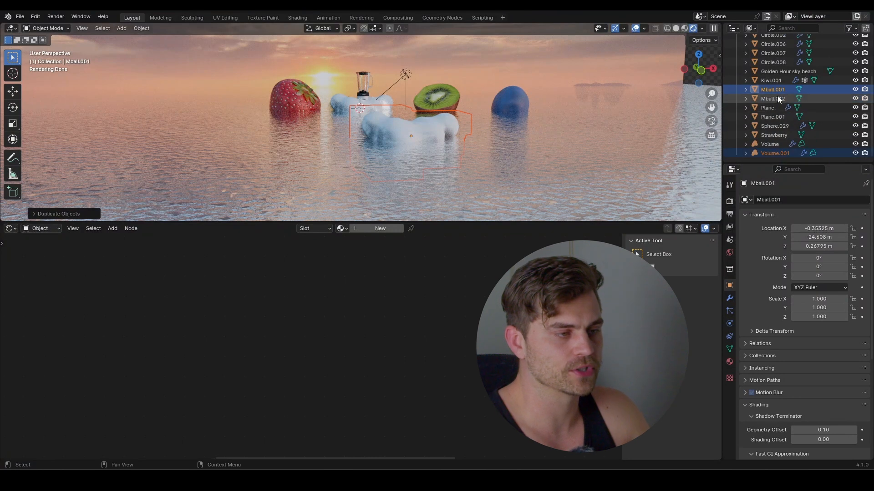
Step: Parent the duplicated Mball.001 to Volume.001 with Object (Keep Transform)
ctrl+click(782, 152)
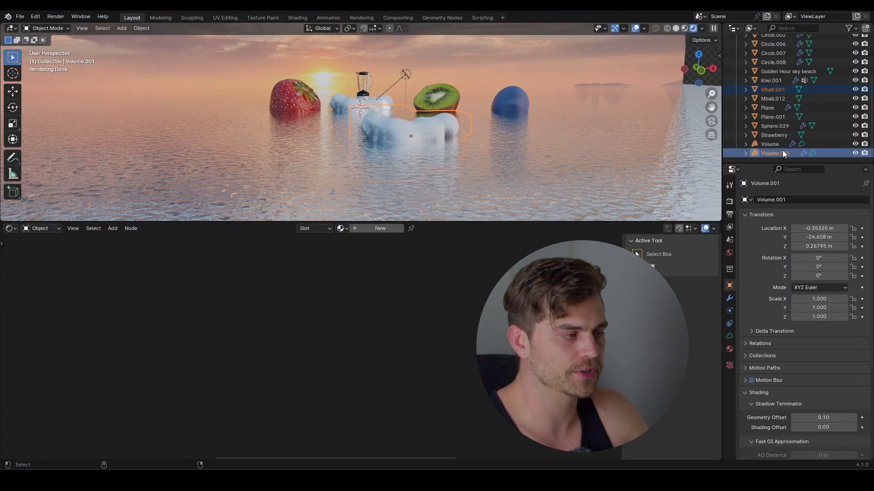
key(ctrl+p)
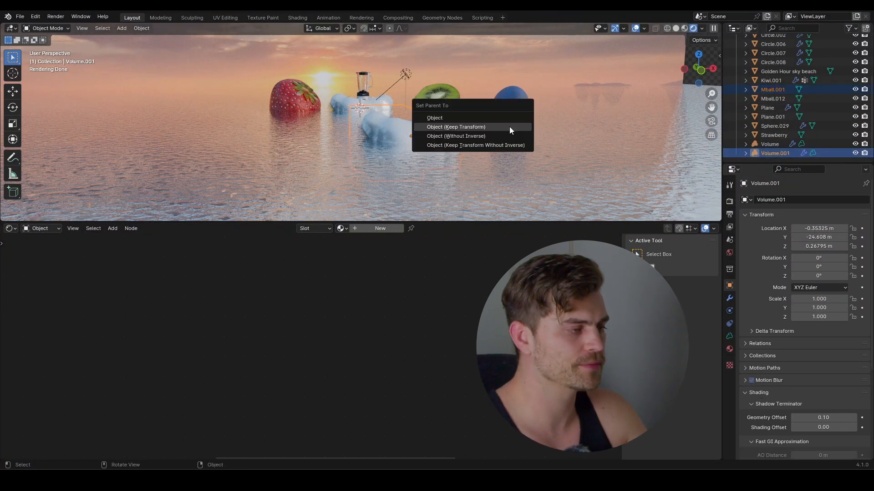
click(509, 127)
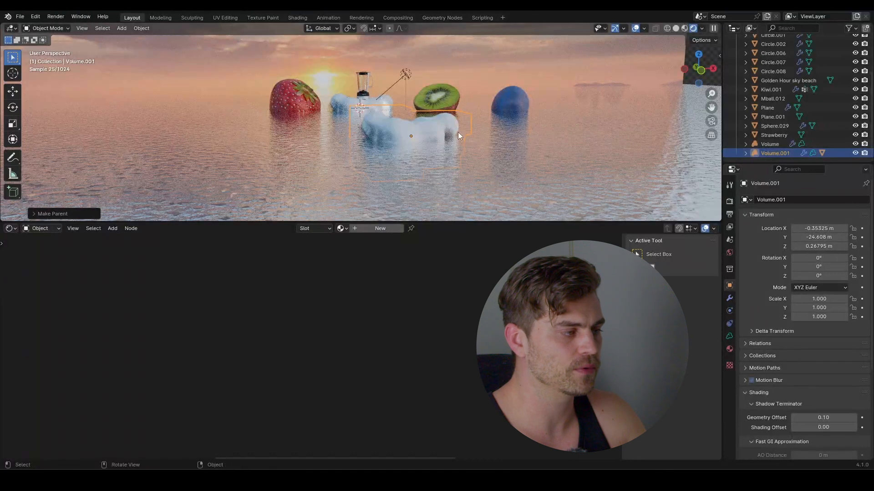
key(g)
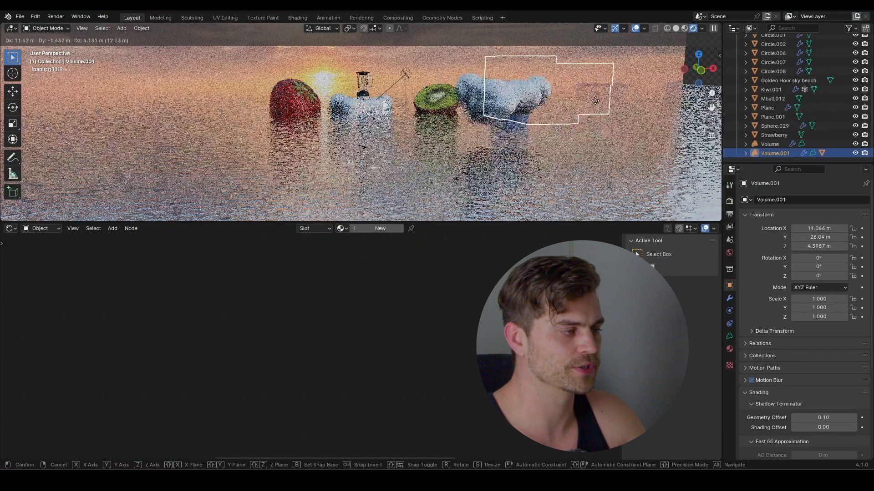
right_click(644, 73)
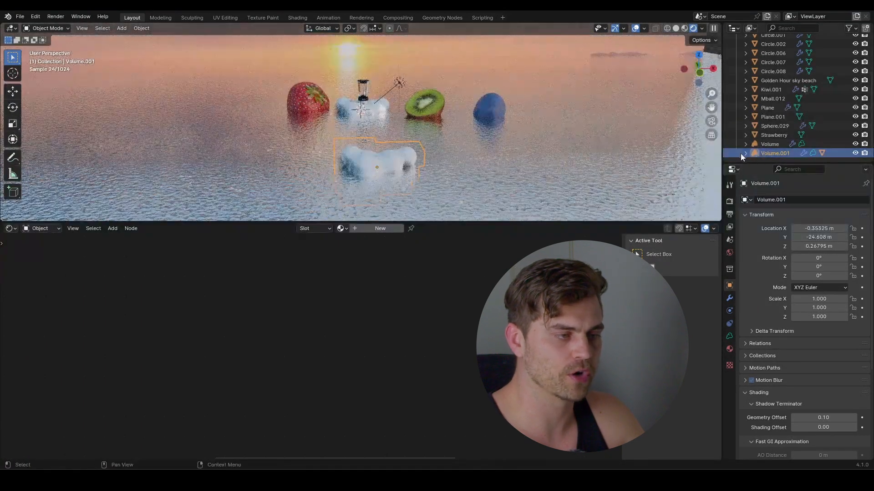
Step: Hide the Mball.001 mesh nested under Volume.001
click(744, 153)
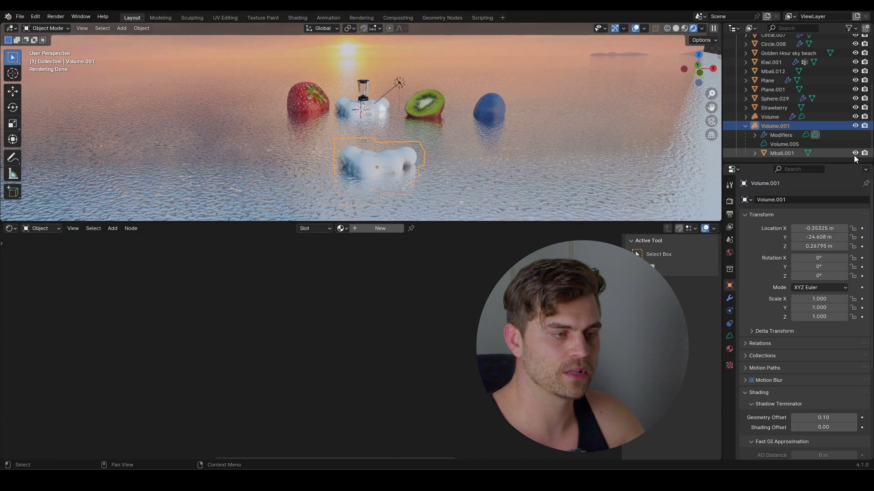
click(855, 154)
middle_drag(307, 124, 288, 111)
scroll(288, 111, up, 2)
scroll(335, 132, down, 2)
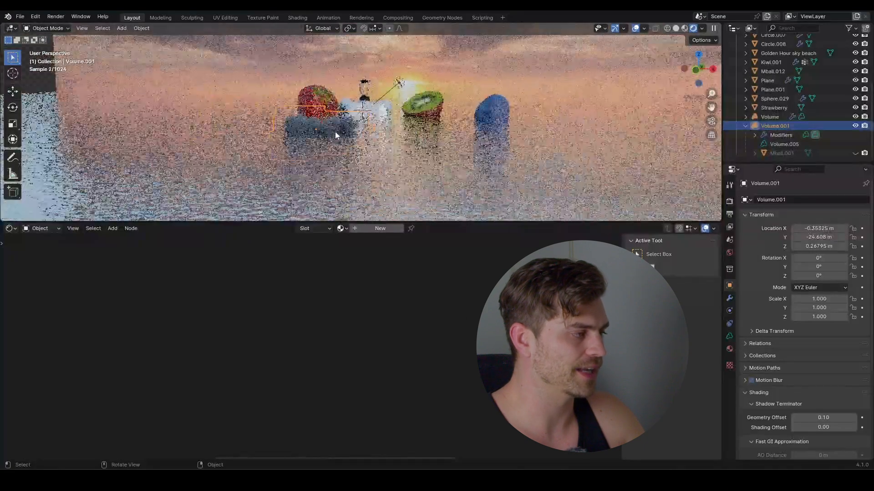
Step: Move Volume.001 to the strawberry's side of the foreground water, at about X -10.8 m, Y -24.4 m, Z 0.64 m, and save the file
key(g)
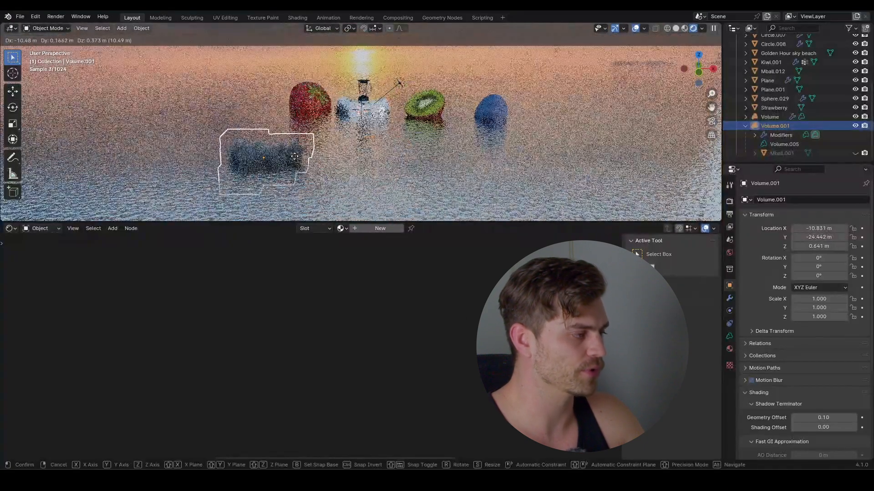
click(294, 156)
key(ctrl+s)
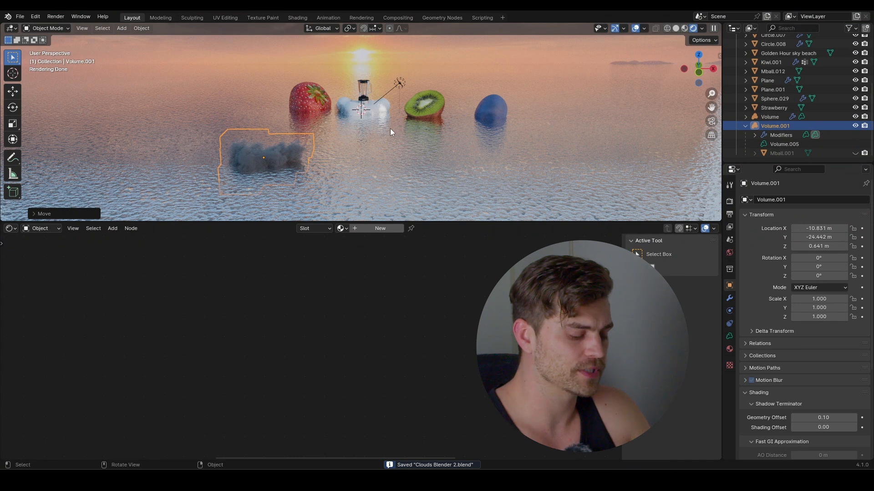
Step: In camera view, raise the camera to about Z 3.85 m and shift it along X to about -0.17 m
key(KP_0)
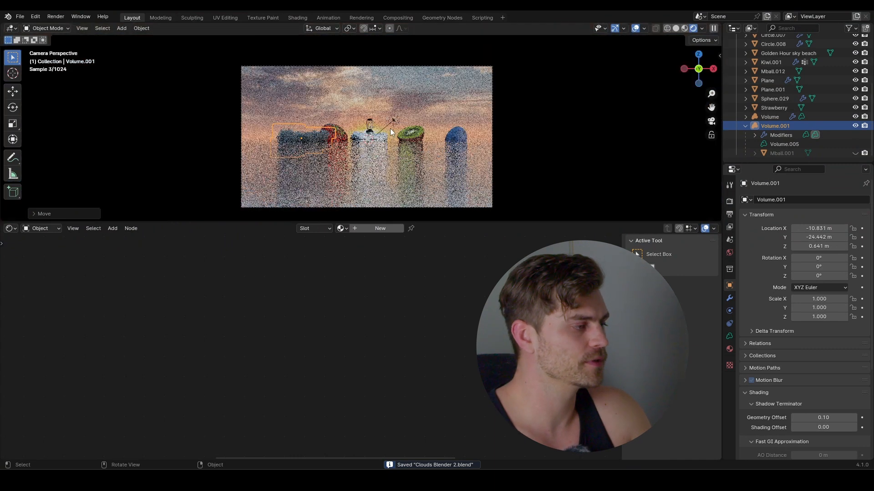
click(419, 66)
key(g)
key(z)
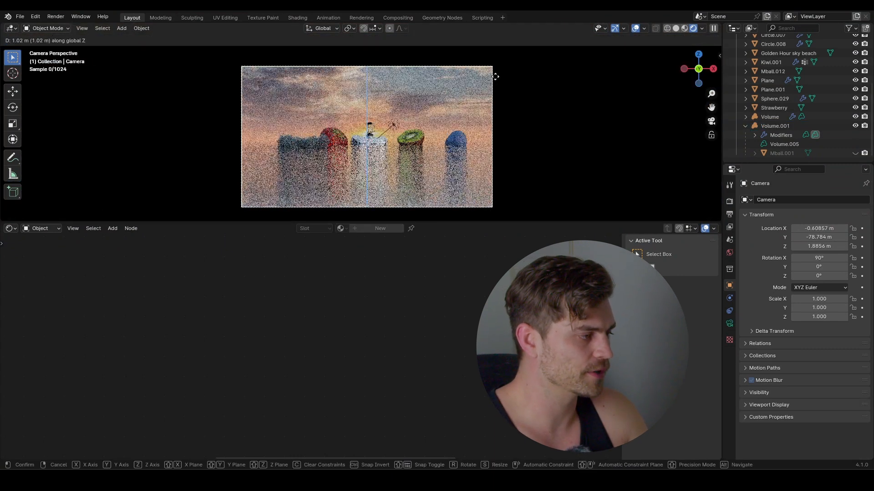
click(491, 166)
key(g)
key(x)
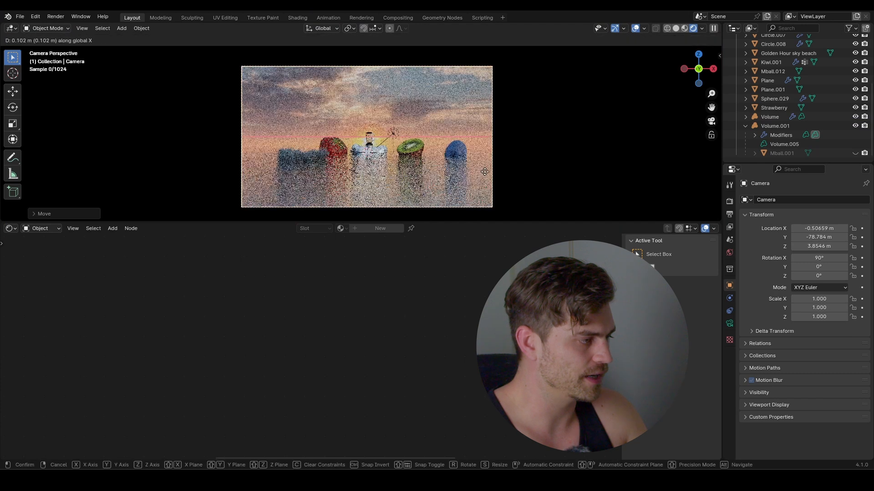
click(504, 173)
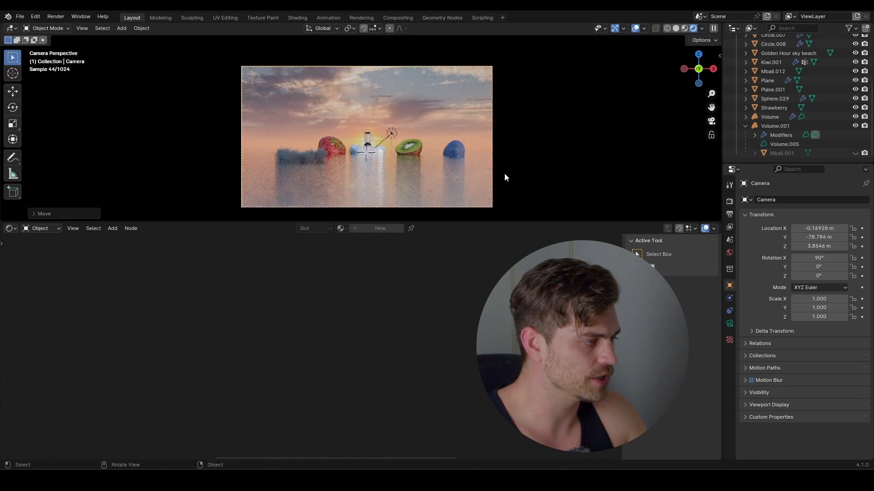
Step: Fine-tune the camera's height along Z and save the file
key(g)
key(z)
click(506, 176)
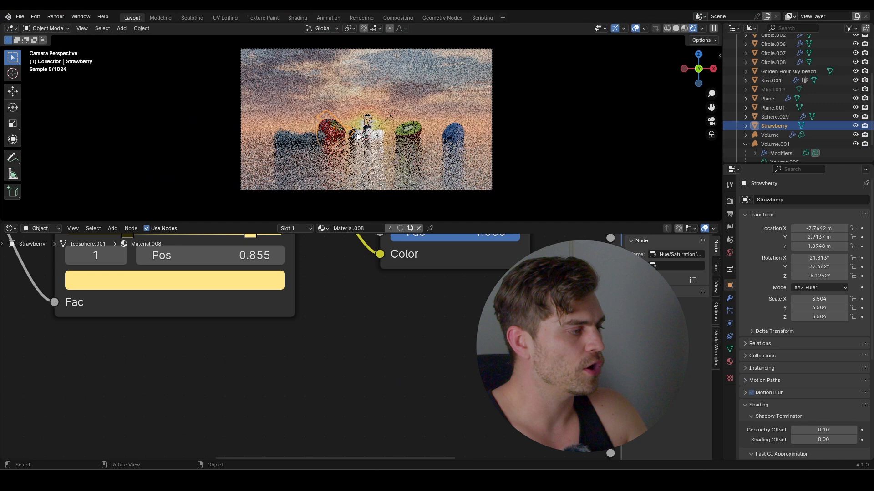
key(ctrl+s)
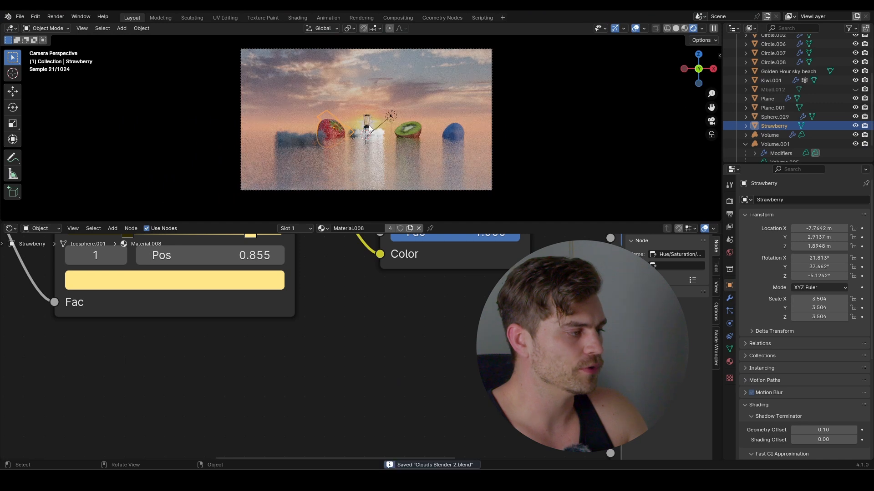
Step: Duplicate the strawberry and place the copy in the foreground at about X -8.8 m, Y -38.2 m, Z 2.1 m, slightly rotated
scroll(371, 129, down, 1)
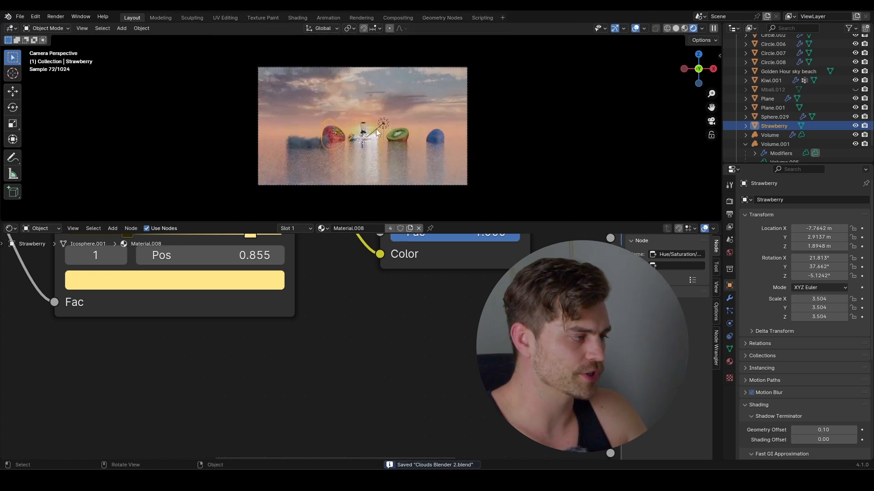
key(shift+d)
key(y)
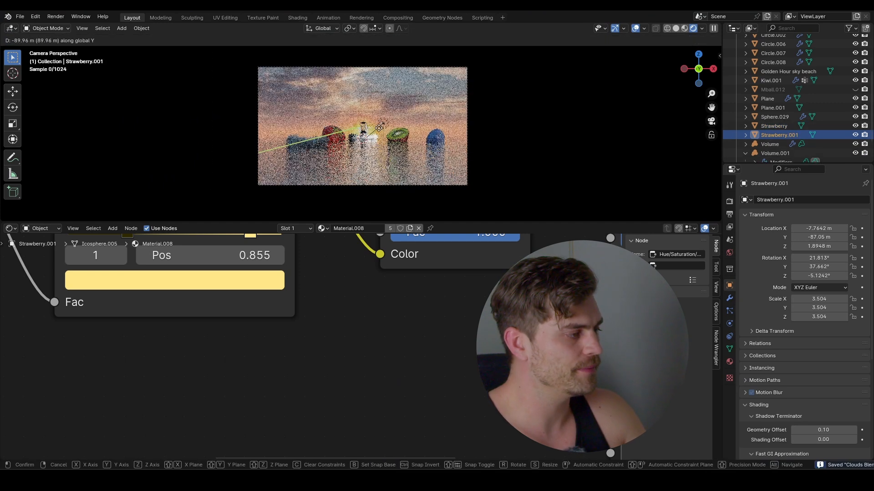
click(381, 131)
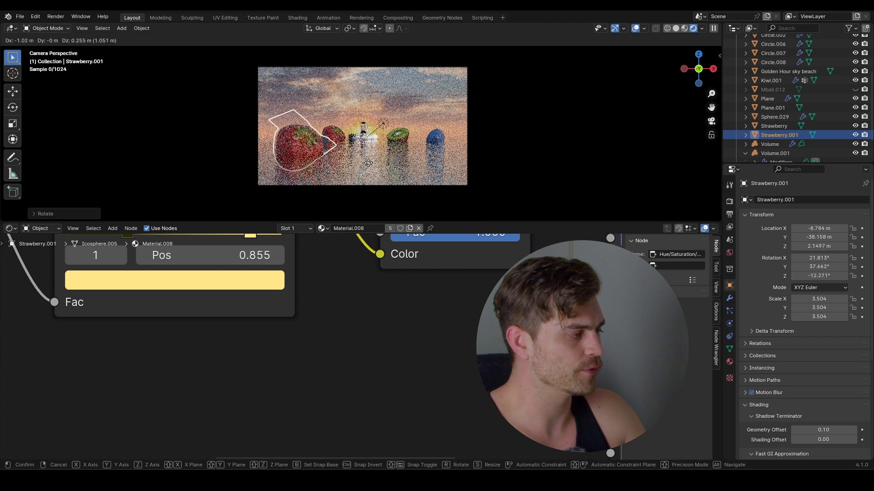
Step: Scale the original strawberry behind it up to about 7.63 and tilt it
click(341, 134)
key(s)
click(428, 162)
key(r)
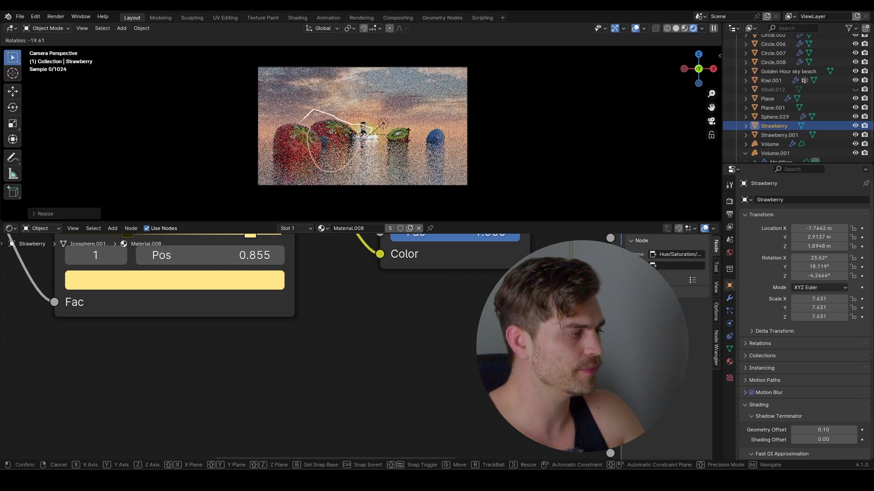
click(426, 153)
Step: Move the enlarged strawberry behind the foreground copy, at about X -25.2 m, Z 5.7 m
key(g)
click(381, 139)
key(g)
key(x)
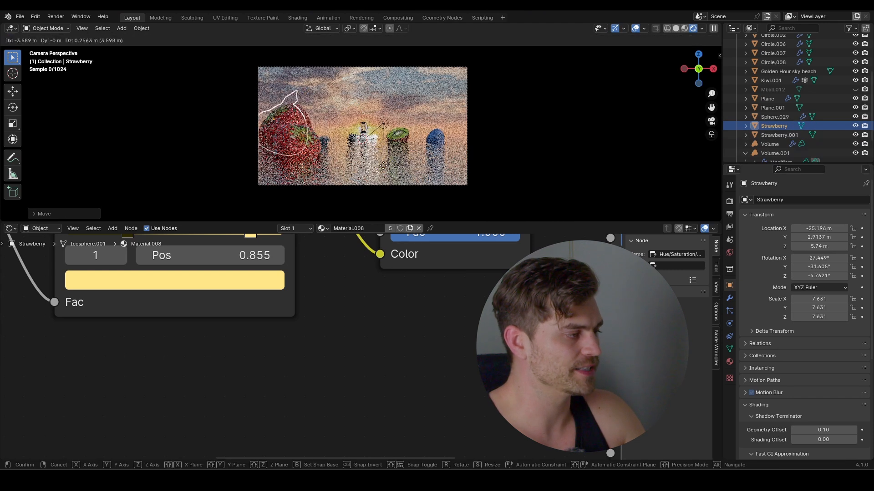
click(374, 162)
key(g)
click(374, 162)
Step: Duplicate the kiwi and move the copy across the water behind the strawberries, to about Y 35.5 m
click(401, 133)
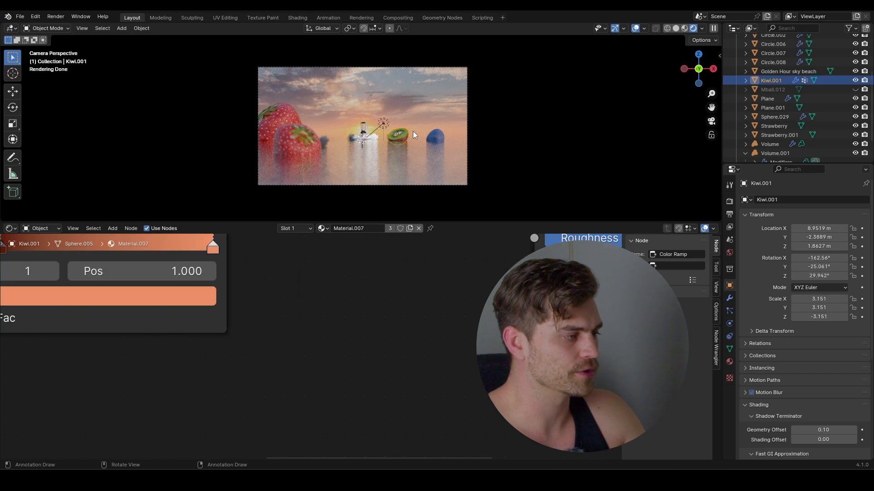
middle_drag(413, 131, 383, 160)
scroll(384, 160, down, 3)
middle_drag(342, 182, 327, 184)
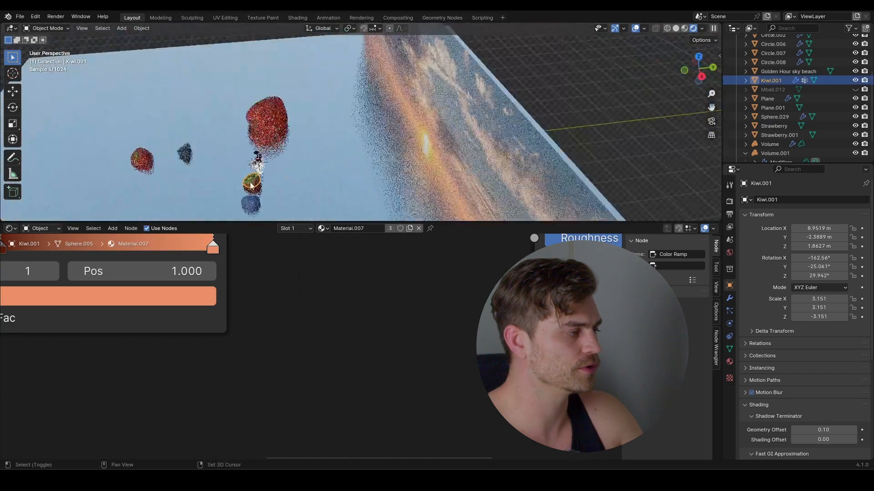
key(shift+d)
middle_drag(374, 171, 441, 164)
key(g)
key(x)
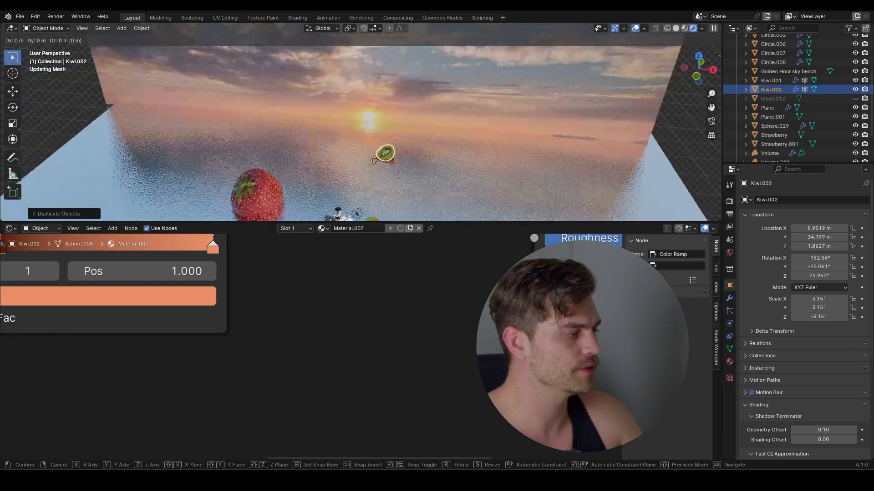
click(339, 158)
Step: Scale the kiwi copy to about 11.08, tilt it and tuck it beside the strawberries at about X -21.6 m, Z 2.9 m
key(s)
key(g)
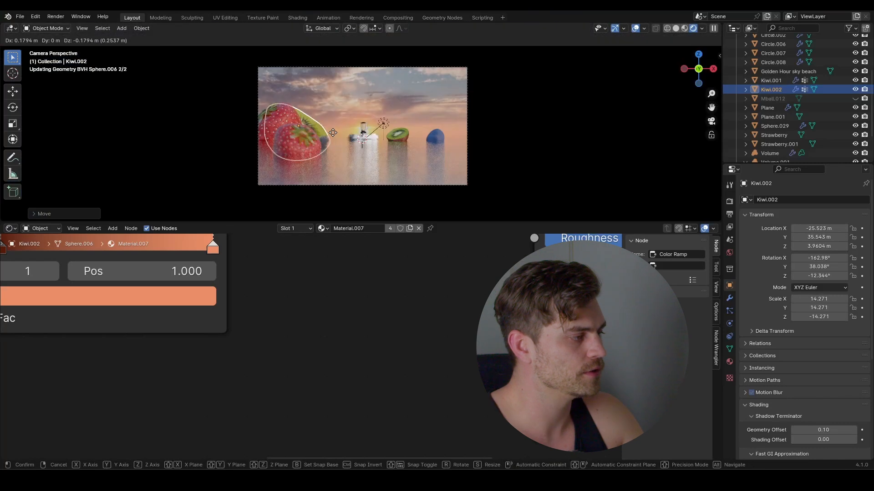
key(r)
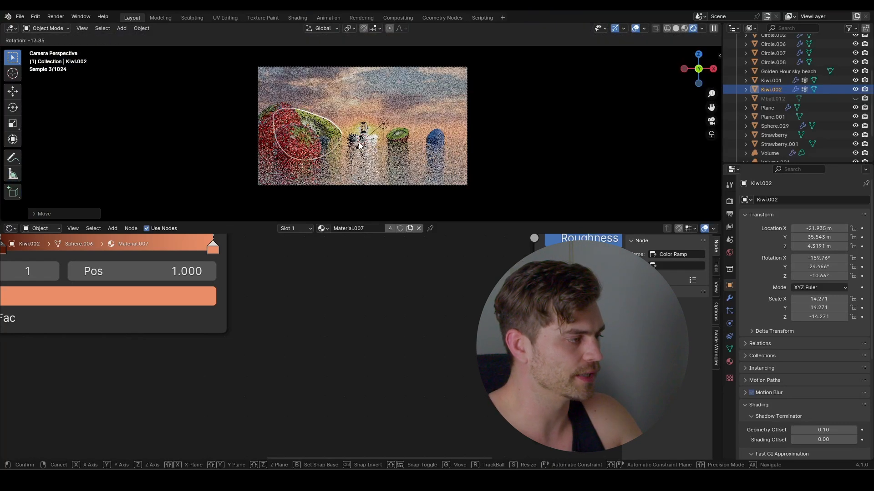
click(360, 145)
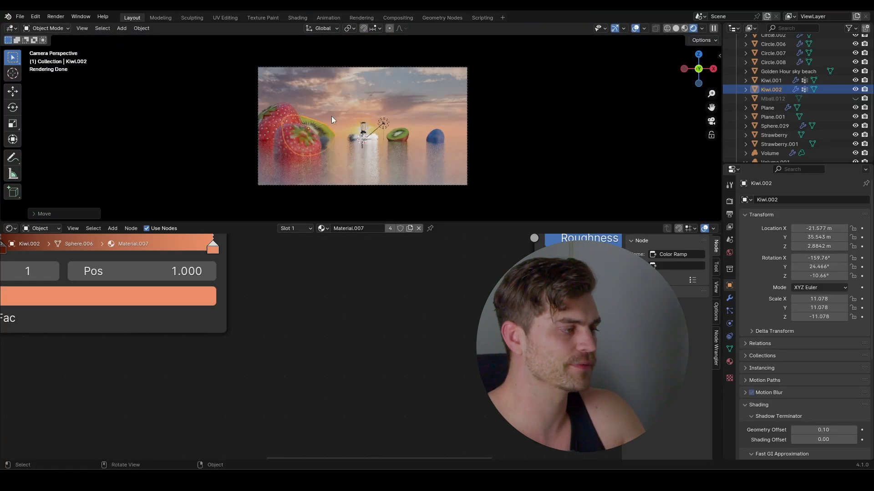
Step: Enable depth of field on the camera
scroll(389, 155, up, 4)
scroll(419, 120, down, 2)
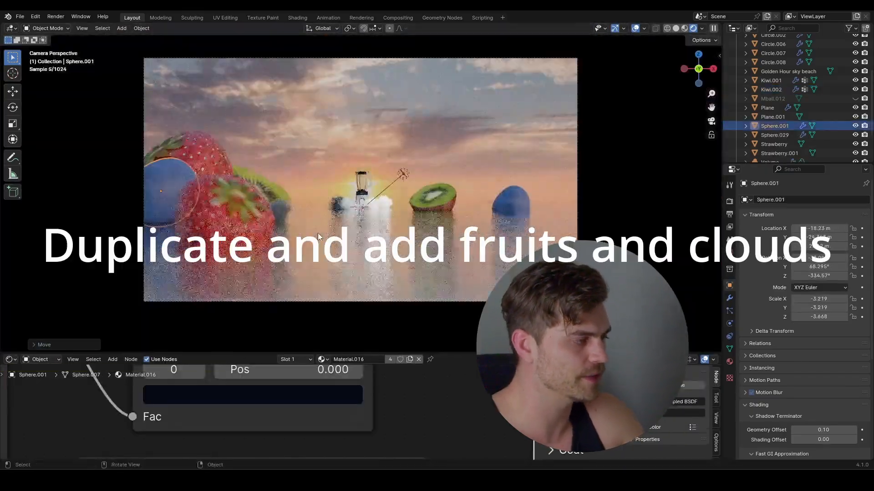
click(327, 301)
click(729, 324)
scroll(756, 370, down, 4)
click(756, 359)
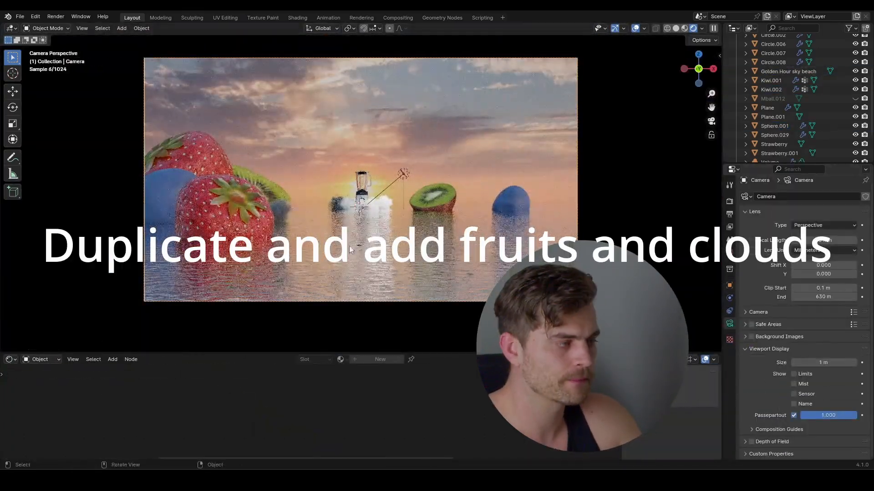
click(750, 444)
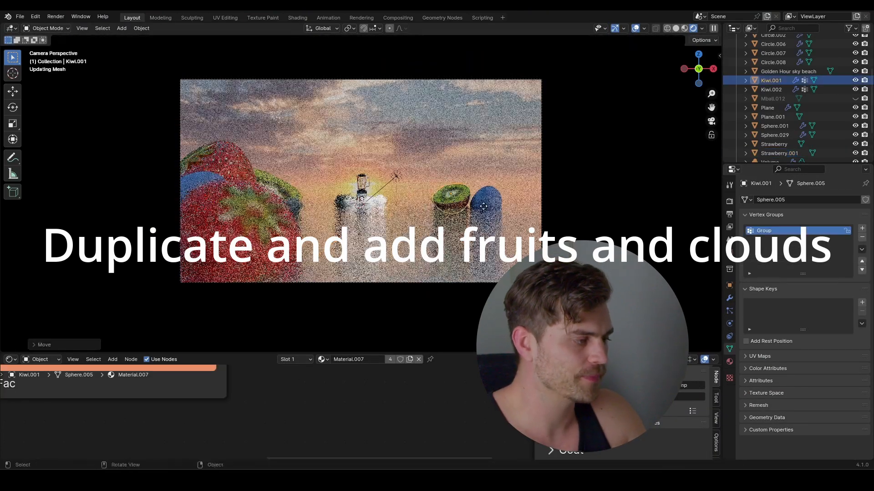
Step: Move the original blueberry beside the kiwi along Y toward the camera and shift it across the frame
click(483, 206)
key(g)
key(y)
click(503, 175)
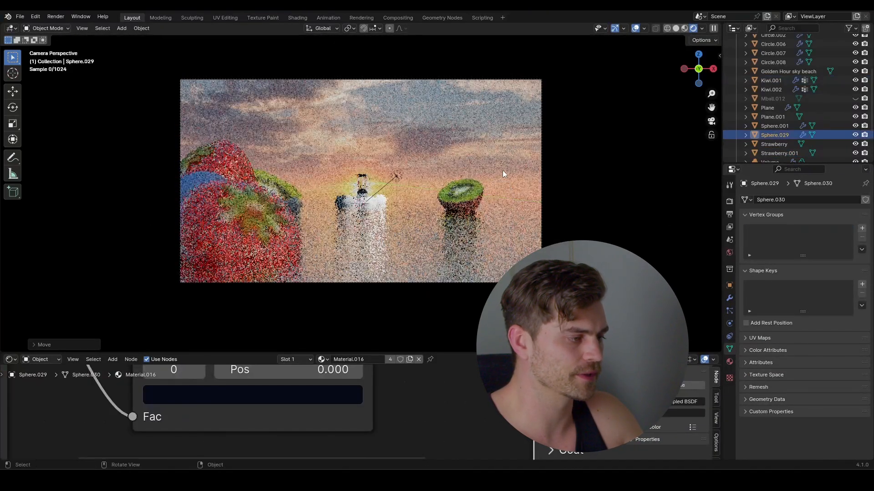
key(g)
click(407, 199)
Step: Reposition the blueberry along Y back onto the water near the camera, and adjust its X position in camera view
middle_drag(407, 199, 546, 273)
scroll(458, 239, down, 6)
scroll(569, 235, down, 5)
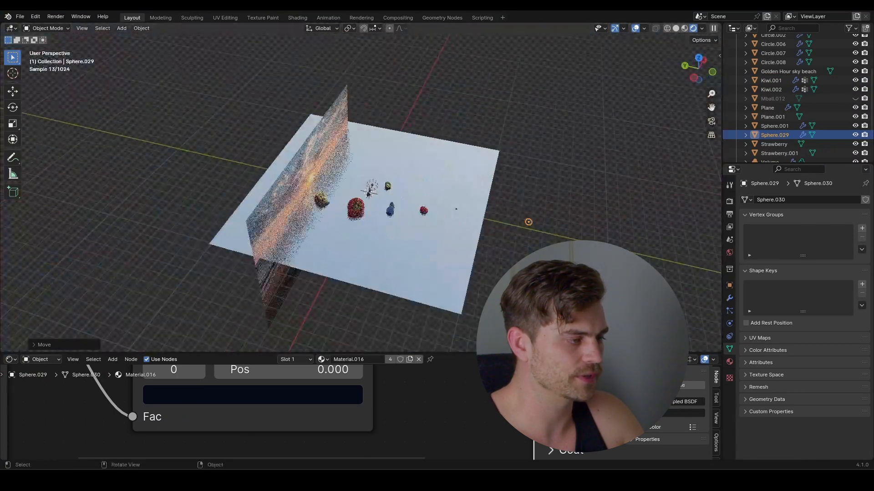
key(g)
key(x)
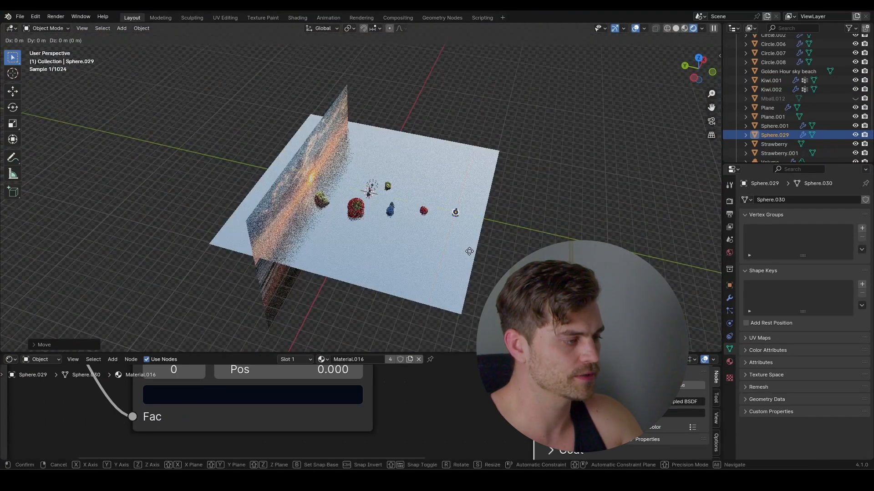
key(y)
click(468, 253)
key(KP_0)
key(g)
key(x)
click(271, 106)
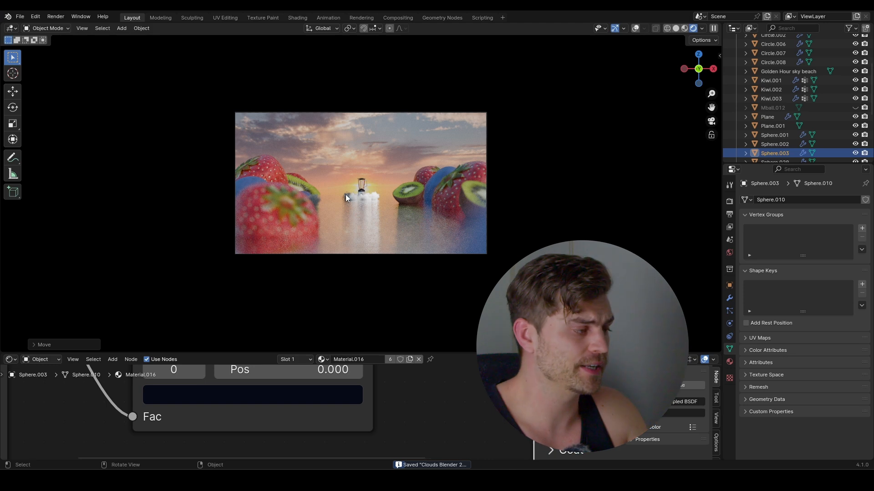
Step: Move the Volume.001 cloud out from behind the foreground strawberry toward the middle of the frame
middle_drag(346, 195, 260, 239)
click(269, 231)
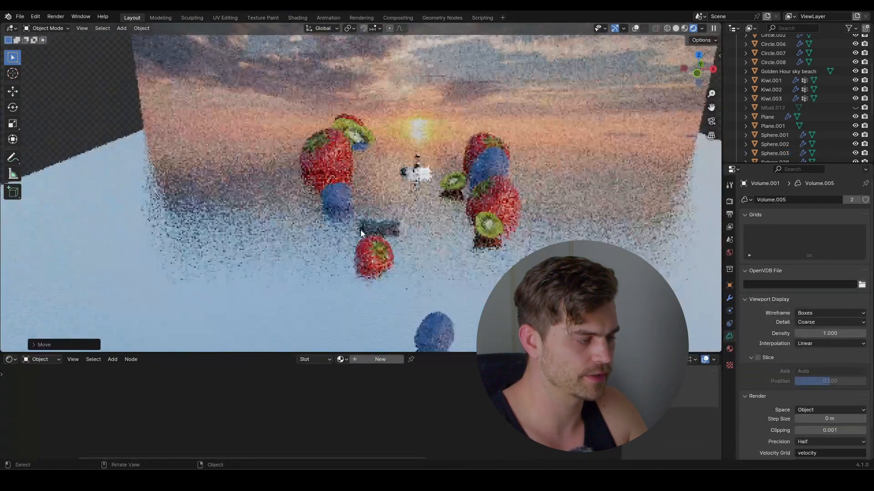
key(KP_0)
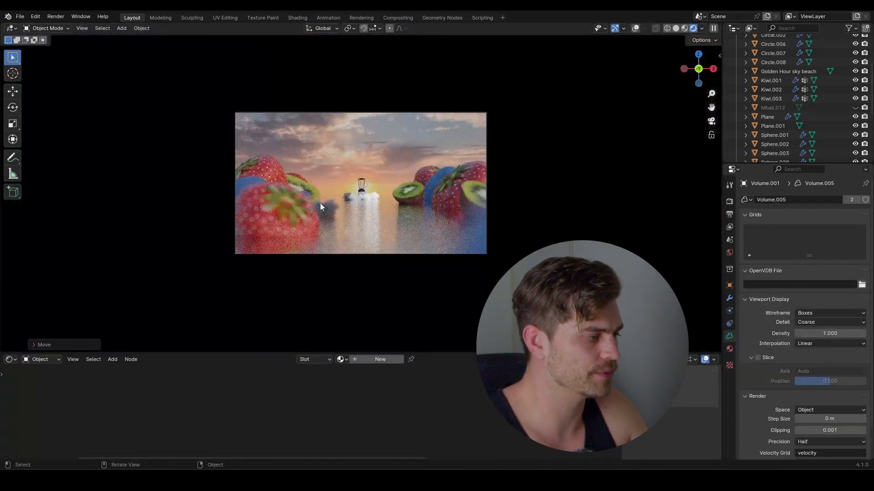
Step: Duplicate the area light and move the copy near the Volume.001 cloud, at about X -5.5 m, Y -41.5 m, Z -0.5 m
scroll(776, 61, up, 3)
click(776, 60)
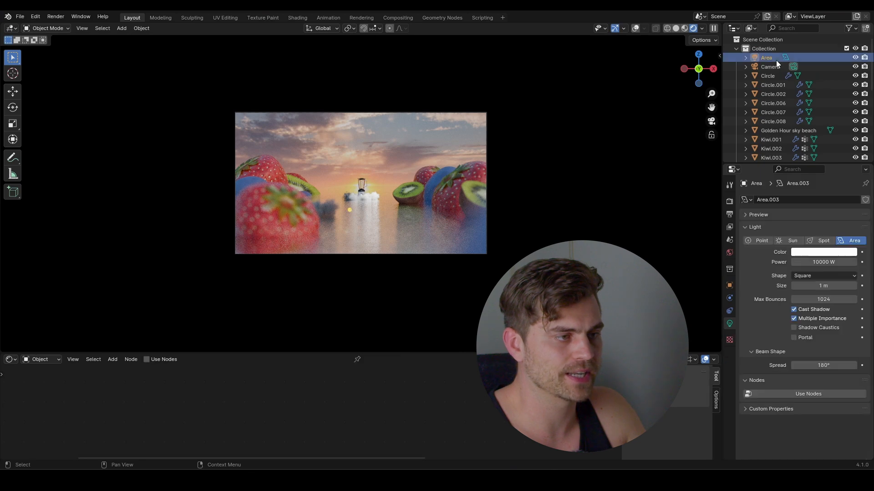
middle_drag(339, 159, 333, 210)
scroll(334, 210, down, 3)
key(shift+d)
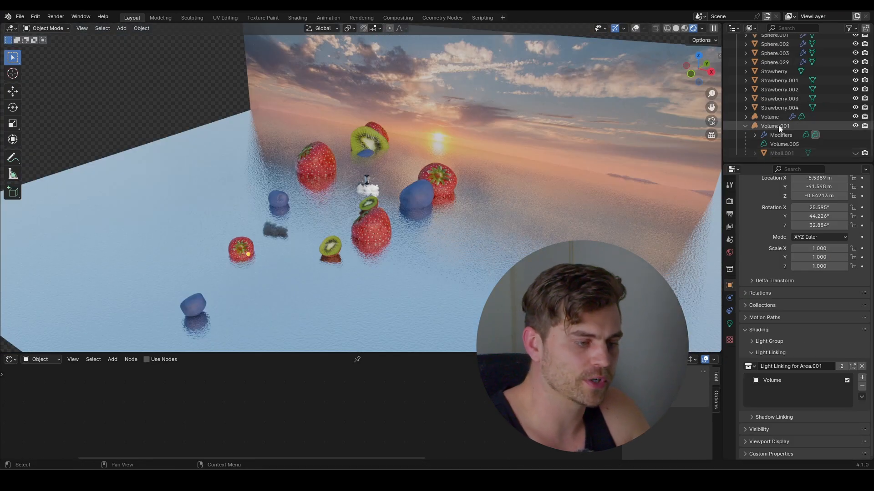
Step: Add Volume.001 to the duplicated light's light linking and move the light to about X 0.5 m, Y -36.8 m, Z 7.3 m
drag(778, 124, 787, 398)
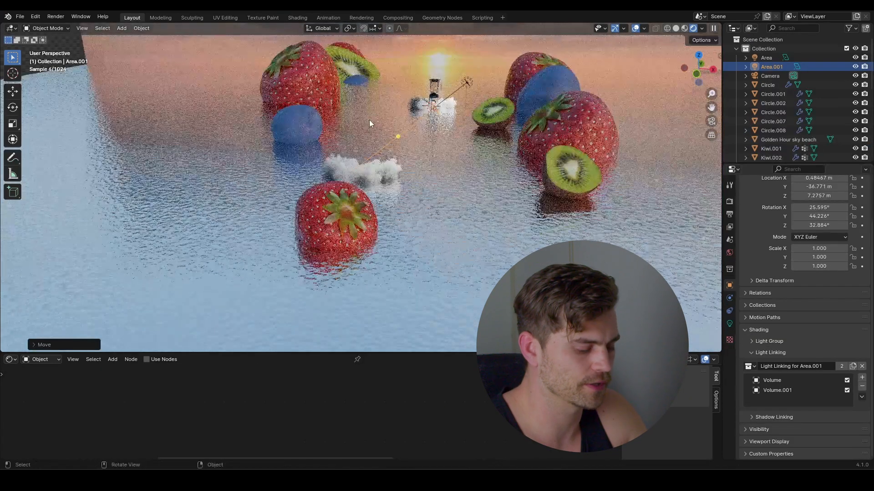
key(KP_0)
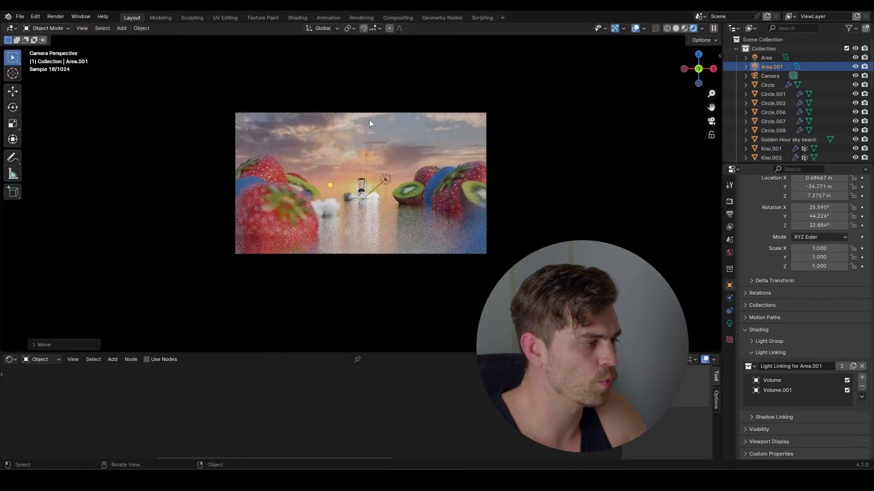
scroll(337, 181, up, 3)
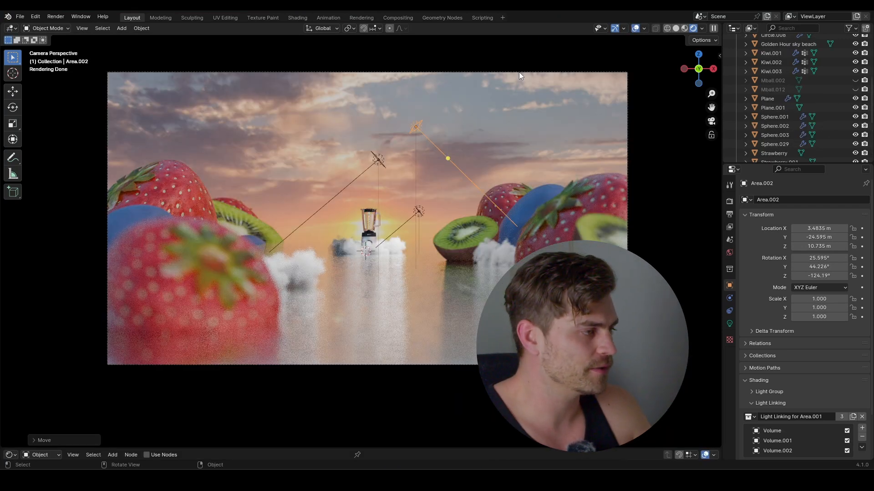
Step: Try pushing the camera in toward the blender along its local Z axis
click(384, 352)
key(g)
key(z)
key(z)
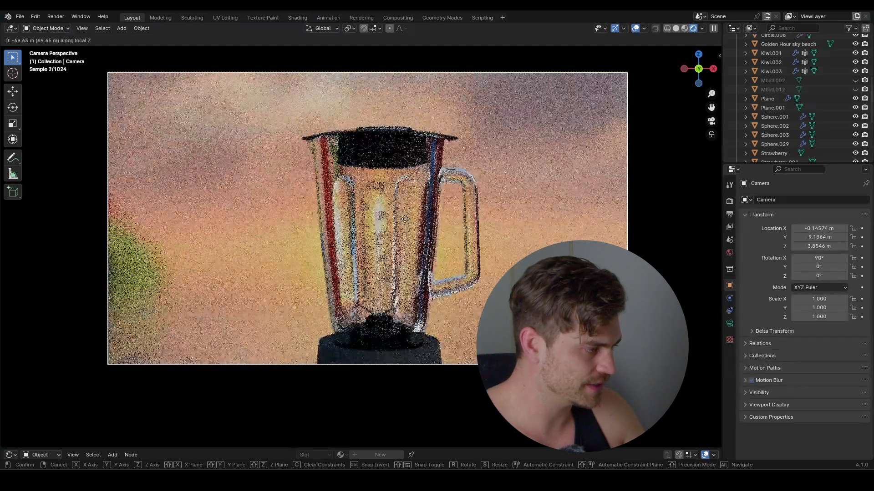
click(421, 184)
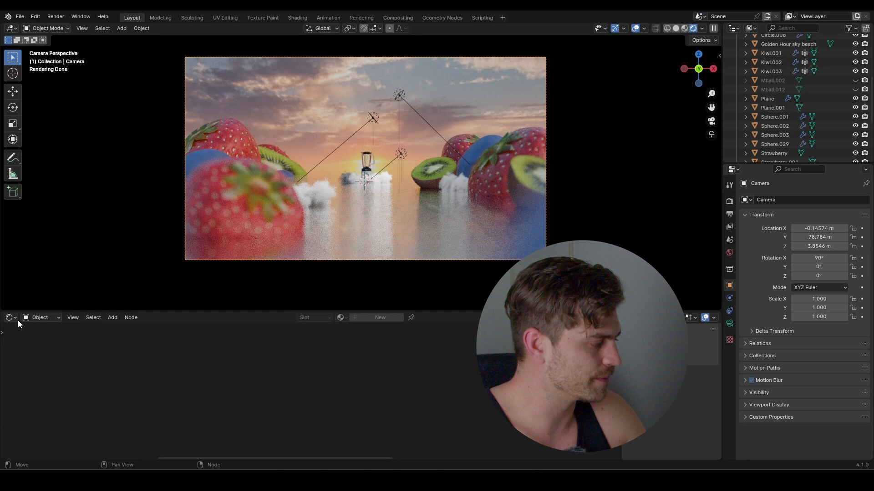
Step: Switch the lower editor to the Timeline and keyframe the camera's location, rotation and scale at frame 1
click(12, 318)
click(132, 355)
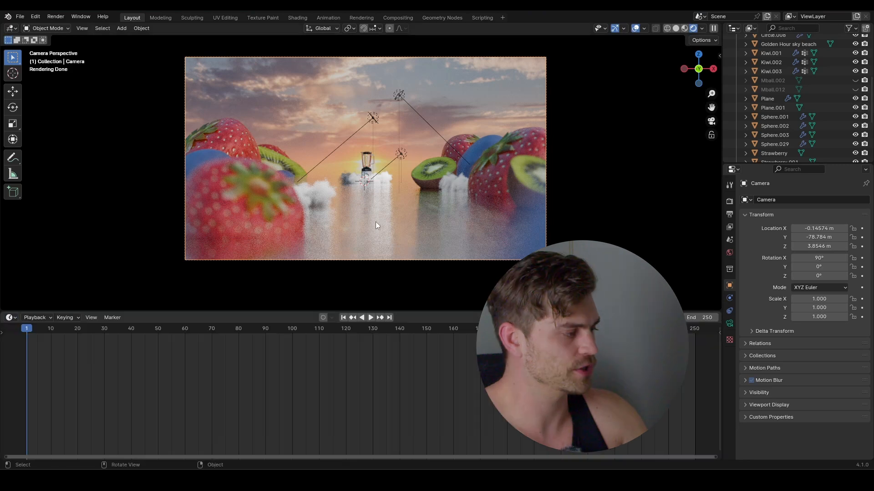
key(i)
Step: Go to frame 72 and set it as the animation's end frame
drag(199, 329, 215, 332)
key(Right)
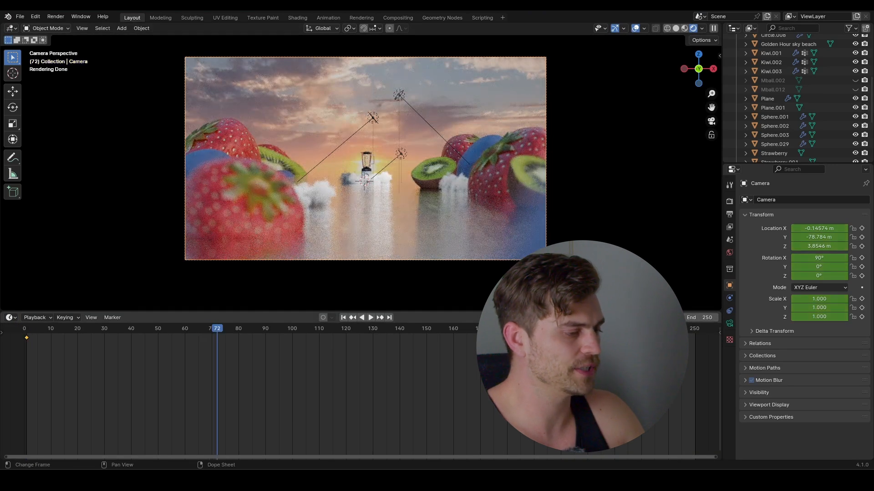
key(ctrl+End)
Step: Push the camera in close to the blender at about X 0 m, Y -6.4 m, and keyframe it at frame 72
key(g)
key(z)
key(z)
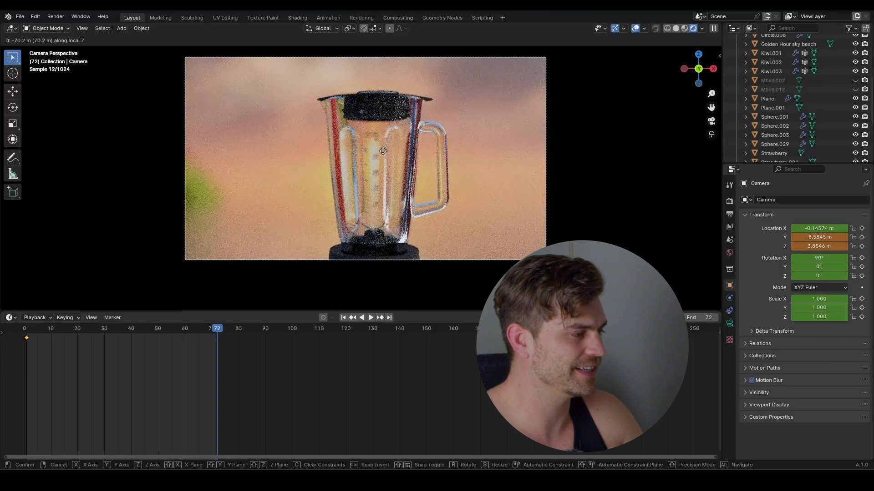
click(383, 147)
key(g)
key(x)
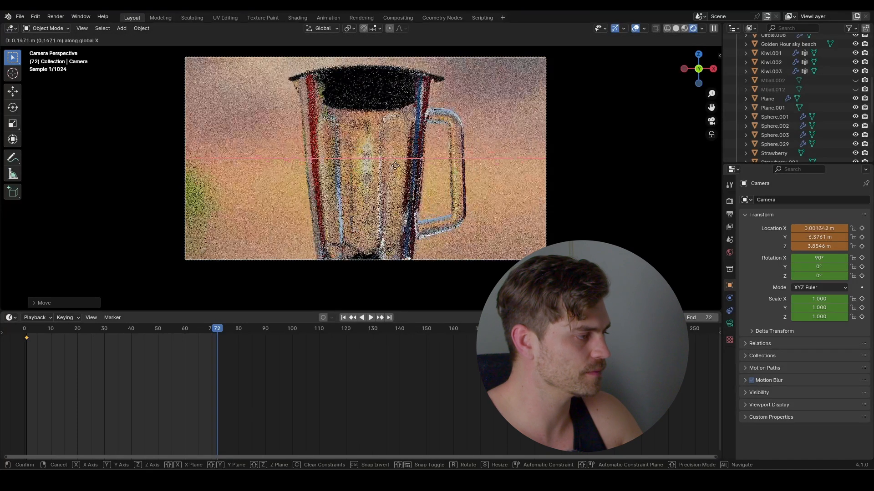
click(395, 166)
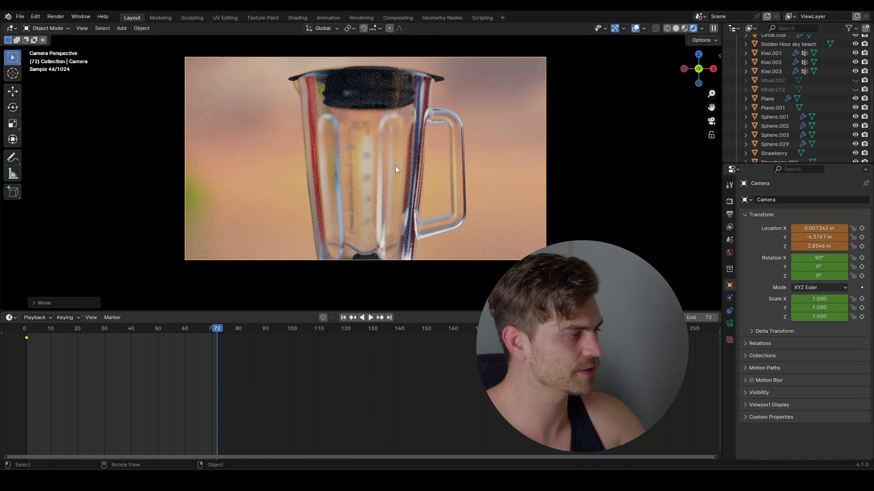
key(i)
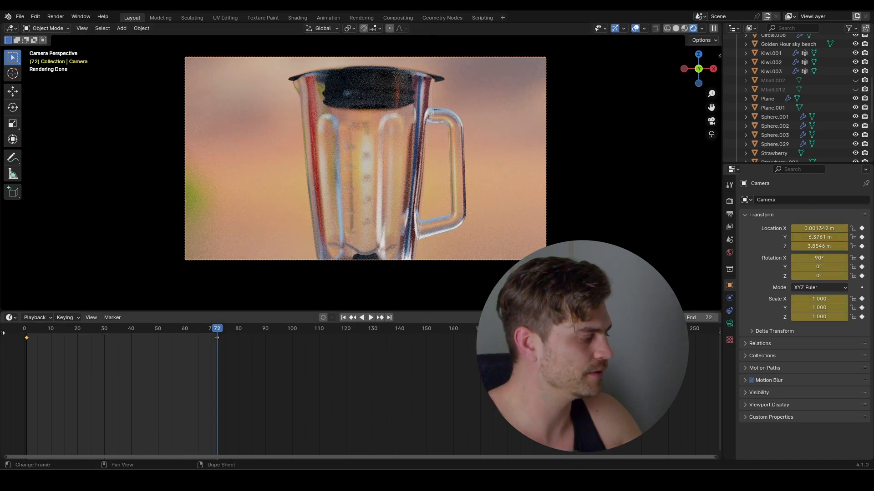
Step: Return to frame 1, play the animation briefly, pull the camera back to about Y -79.7 m and keyframe it there
drag(39, 339, 26, 332)
key(space)
key(space)
key(g)
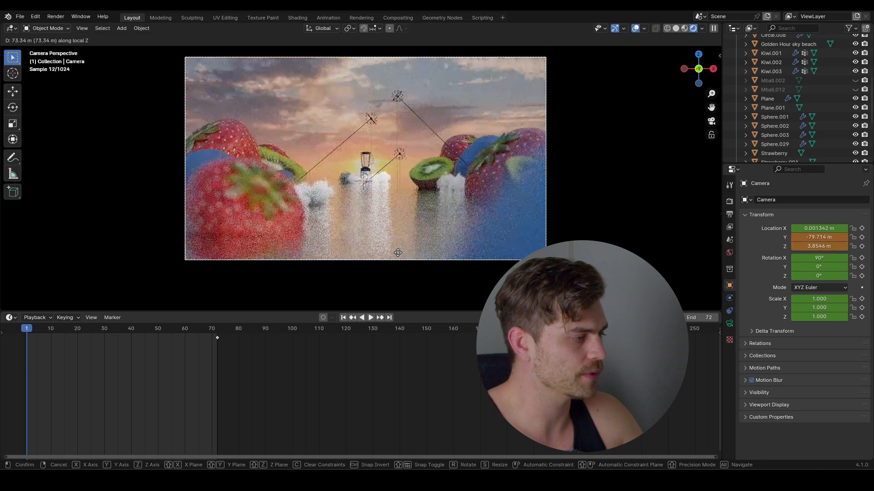
click(398, 252)
key(i)
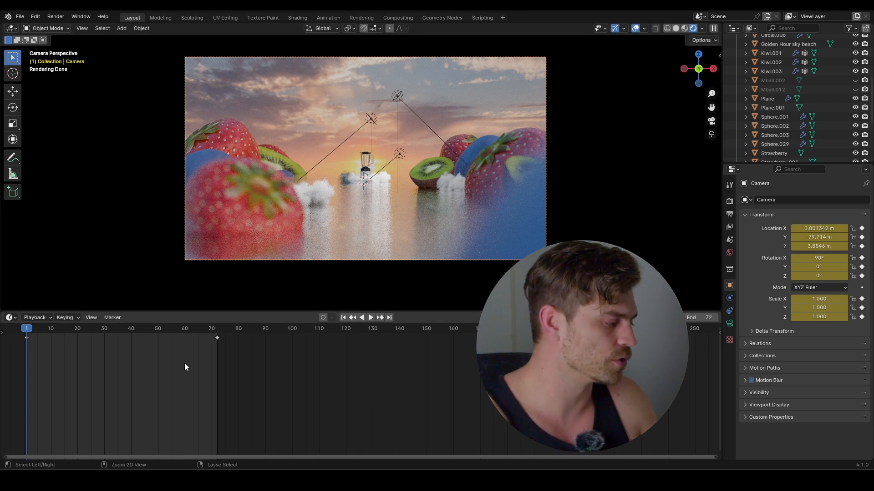
Step: Switch the lower editor to the Graph Editor and expand the camera's Object Transforms channels
key(ctrl+Tab)
click(11, 354)
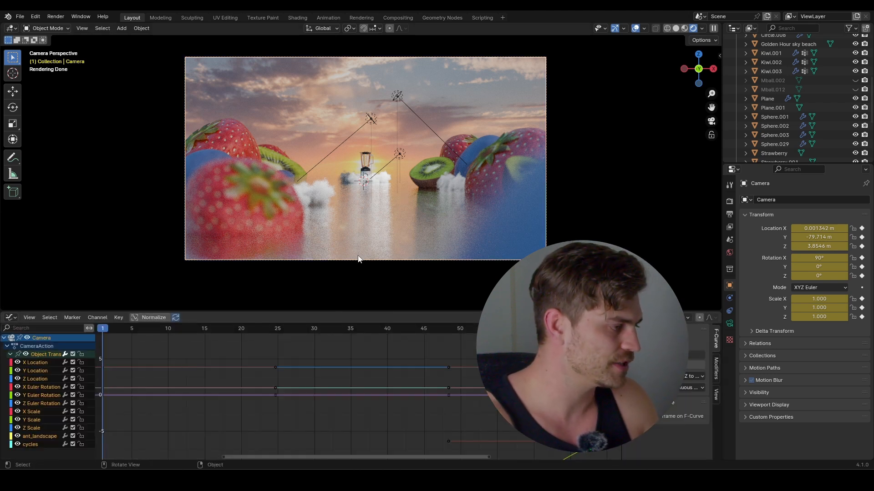
key(g)
key(y)
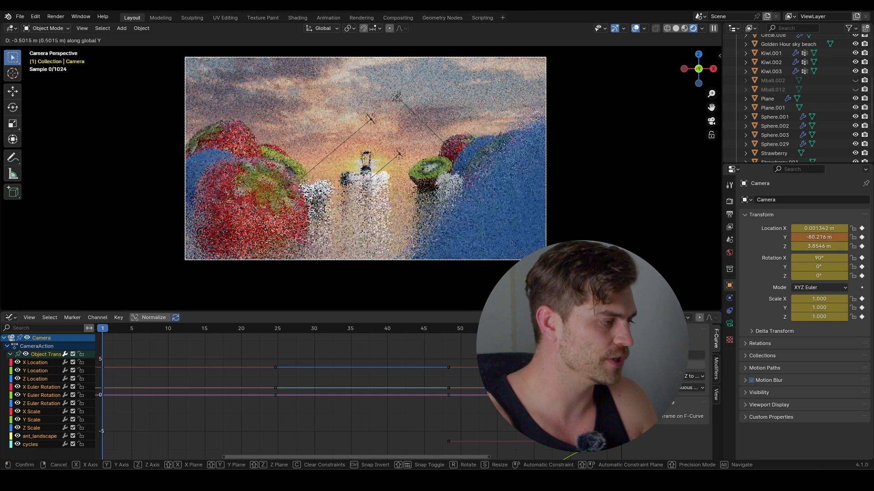
right_click(325, 172)
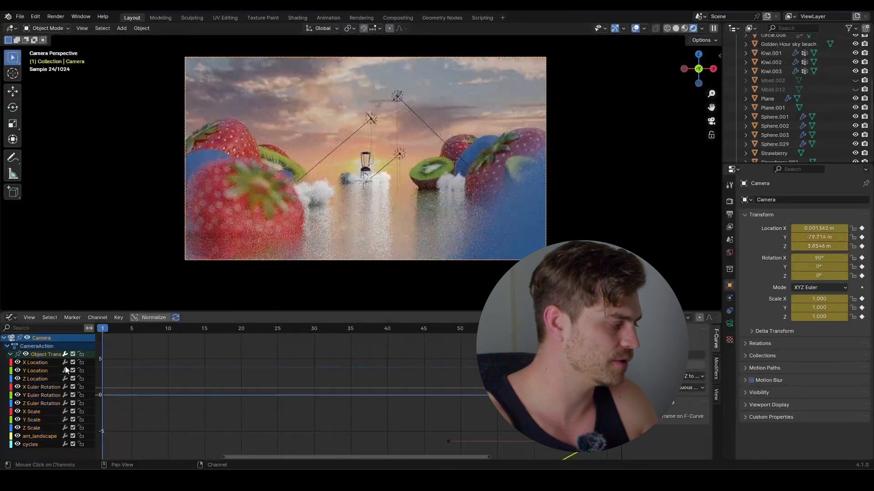
Step: Lock every camera animation channel except Y Location and scrub the playhead to frame 17
click(82, 362)
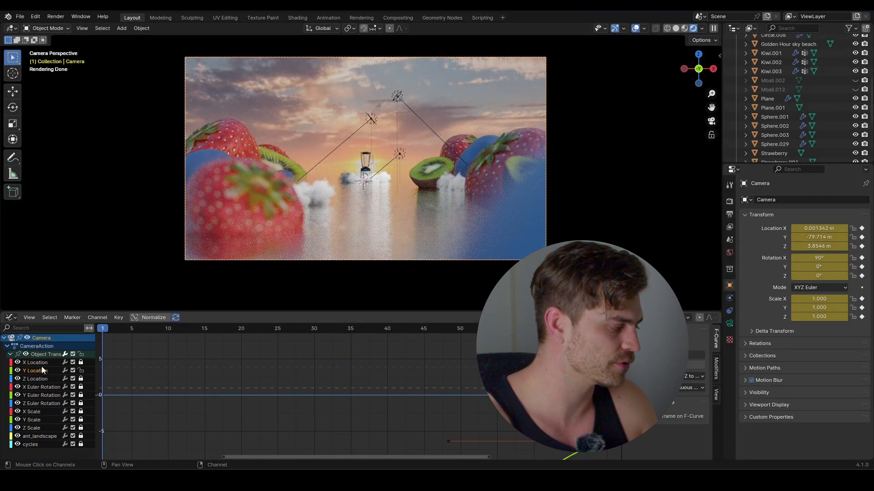
key(Home)
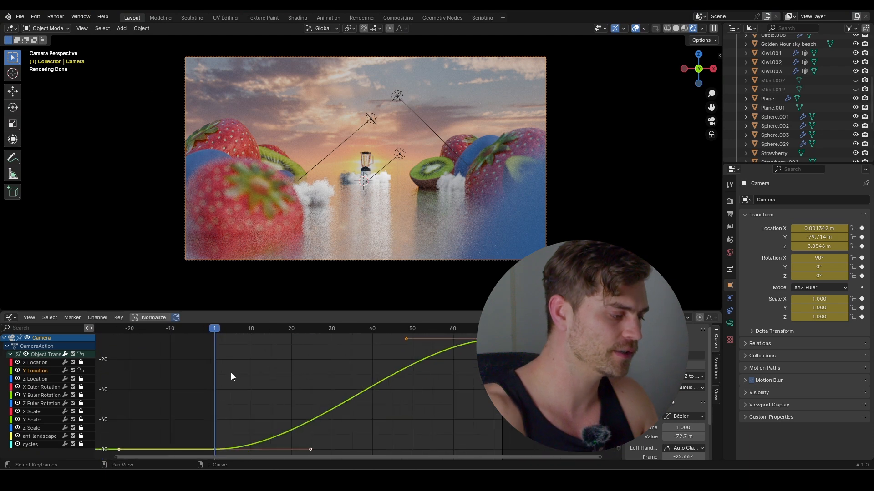
drag(249, 328, 288, 339)
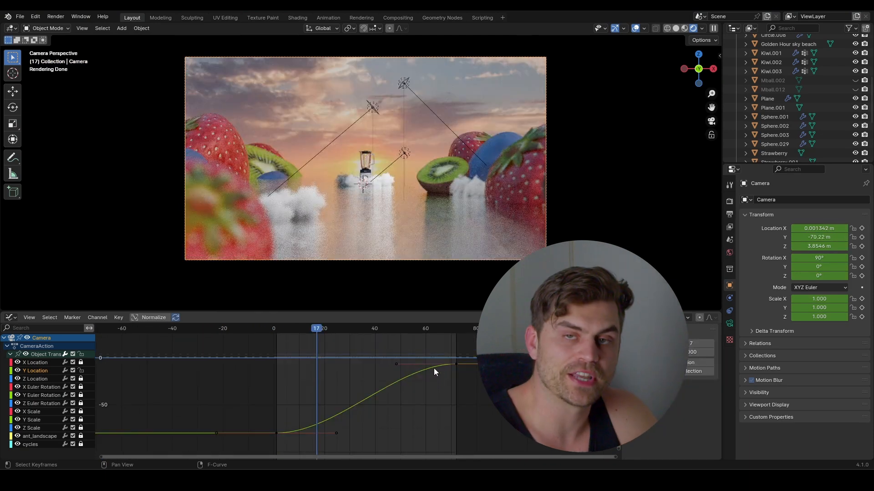
Step: Try Quadratic easing on the Y Location keyframes, play the animation, and undo the interpolation change
right_click(367, 377)
mouse_move(355, 387)
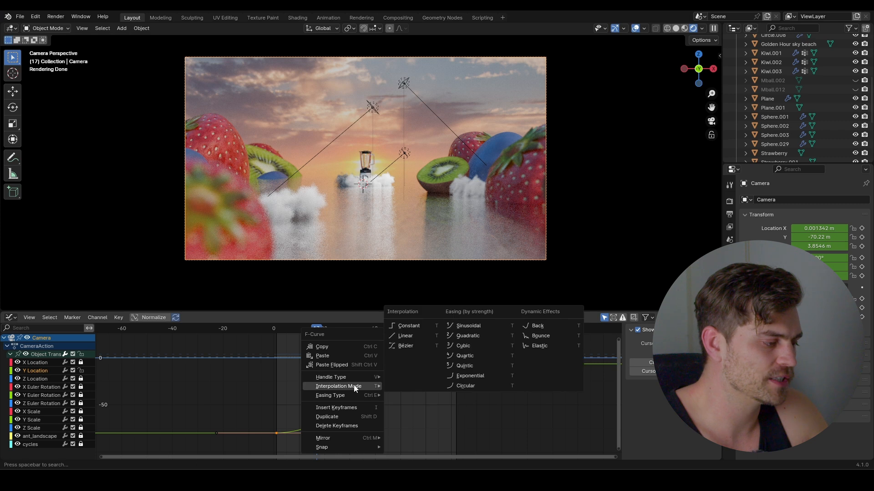
click(465, 346)
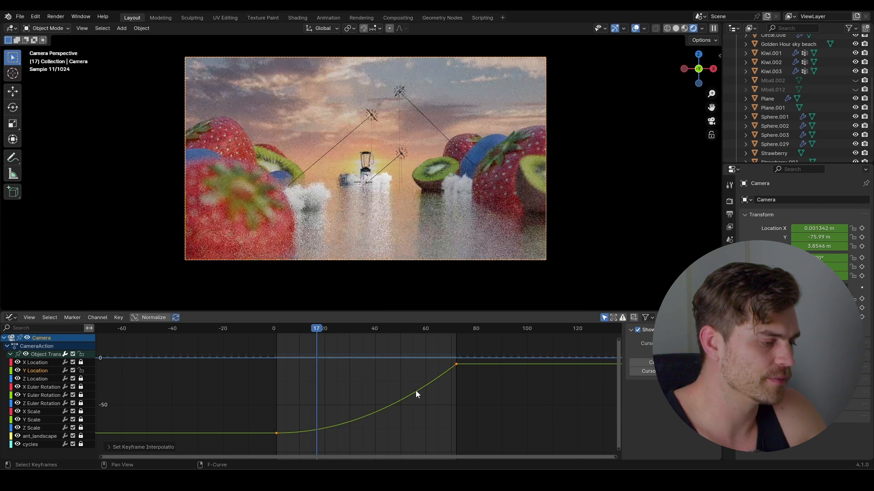
key(space)
key(space)
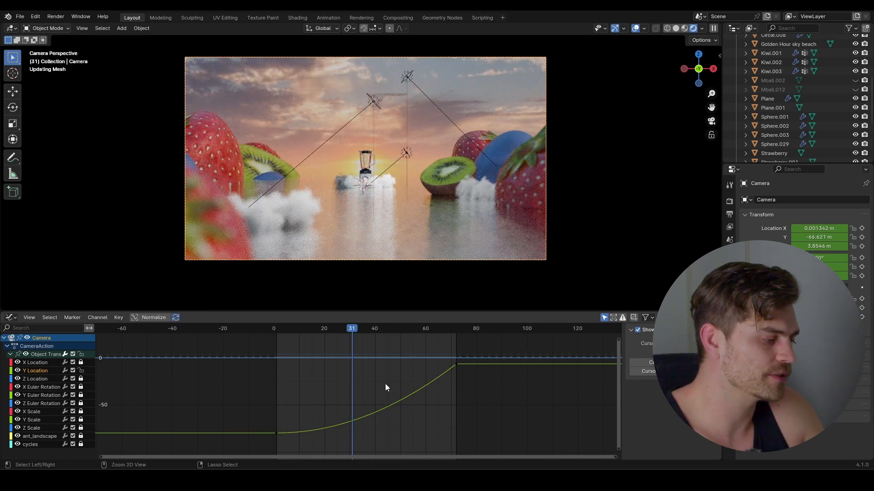
key(ctrl+z)
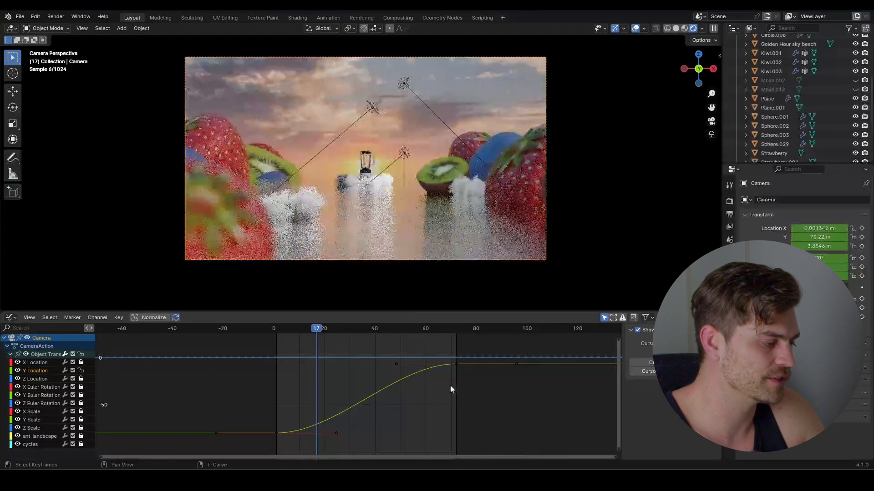
Step: Pull the incoming handle of the frame 72 Y Location keyframe steeply down to about frame 68 so the camera accelerates toward the end
drag(408, 355, 383, 386)
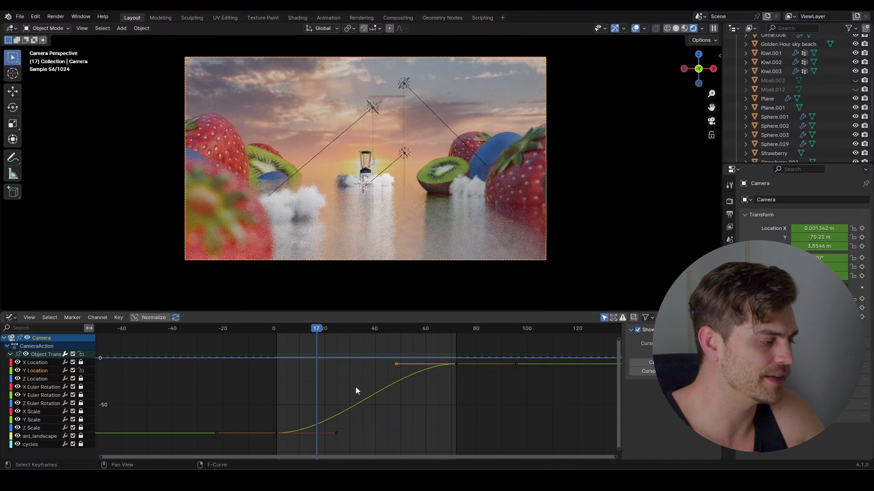
key(g)
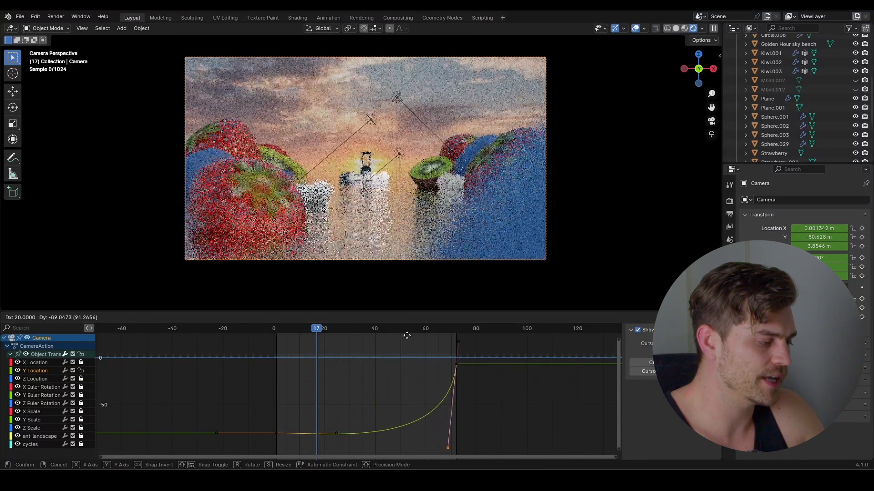
click(405, 330)
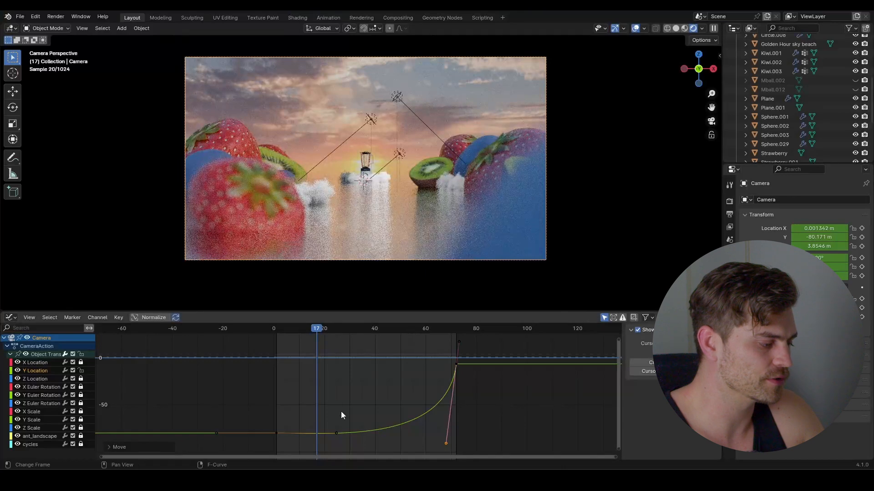
Step: Play the camera animation from the start, switch the viewport to Solid shading and play it again
click(278, 328)
key(space)
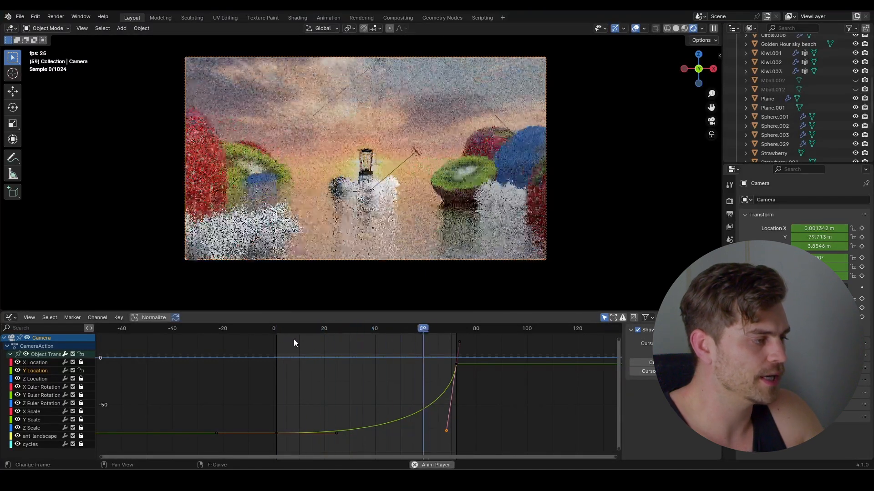
key(Escape)
click(676, 28)
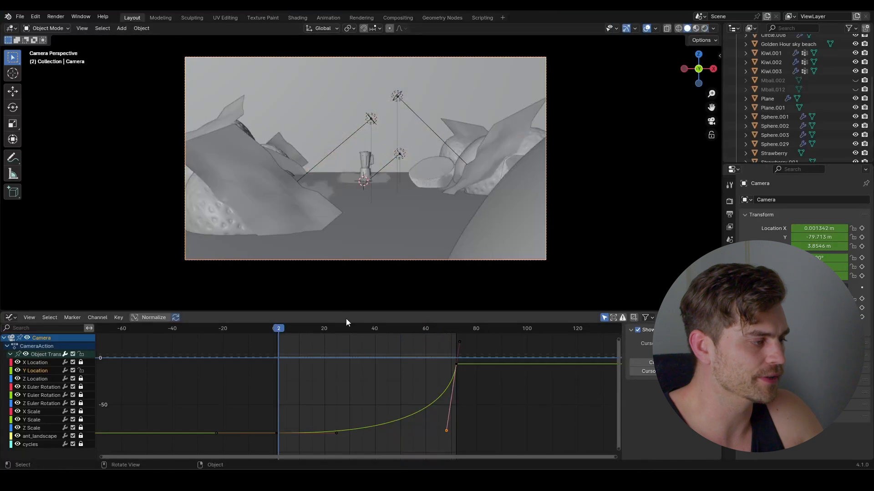
key(space)
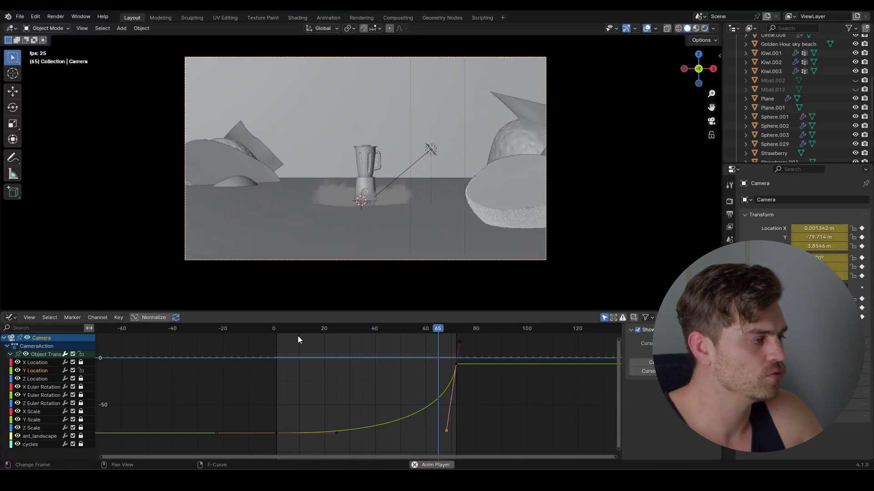
key(space)
Step: Scrub to frame 59 and raise the incoming handle of the frame 72 keyframe slightly to soften the Y Location curve
drag(311, 332, 474, 400)
key(g)
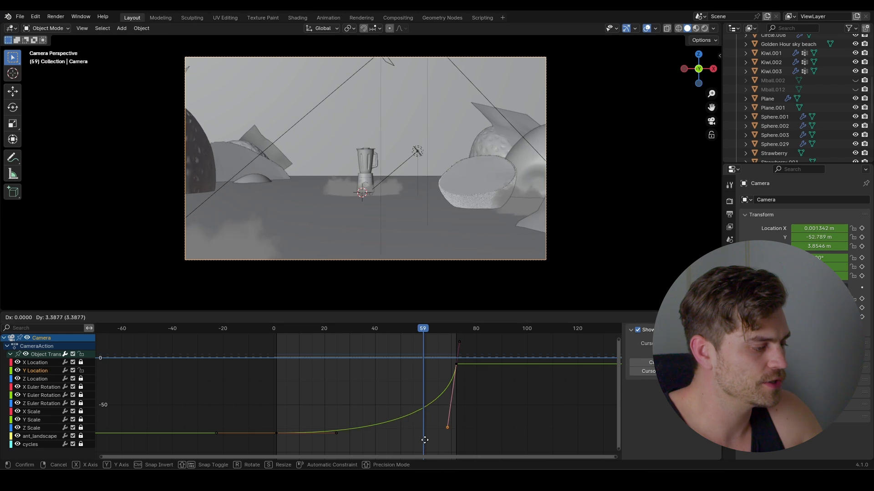
click(425, 434)
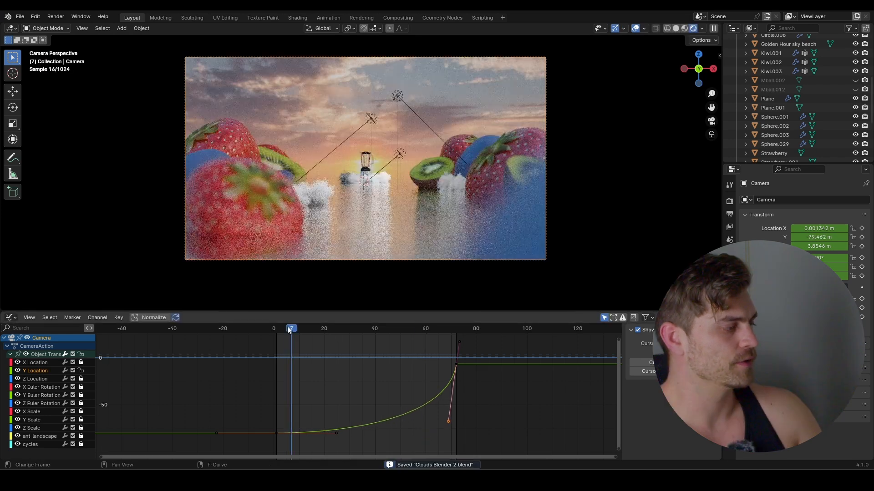
Step: Return the playhead to the start of the timeline and play the camera push-in briefly in the rendered view
drag(291, 327, 273, 336)
key(space)
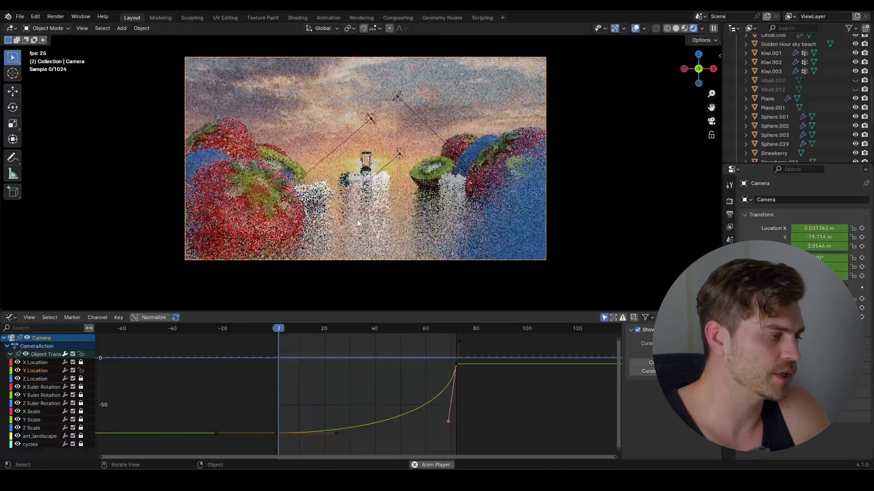
key(space)
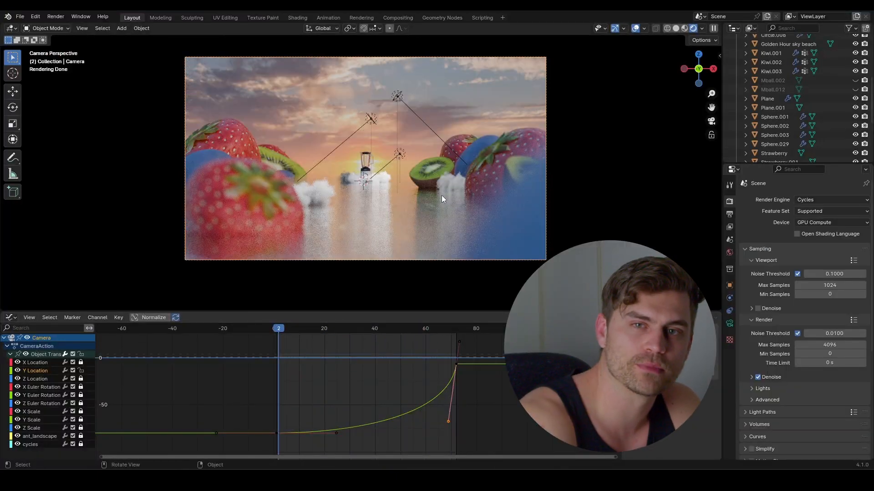
Step: Review the Cycles render settings down to the Film section
scroll(826, 242, down, 8)
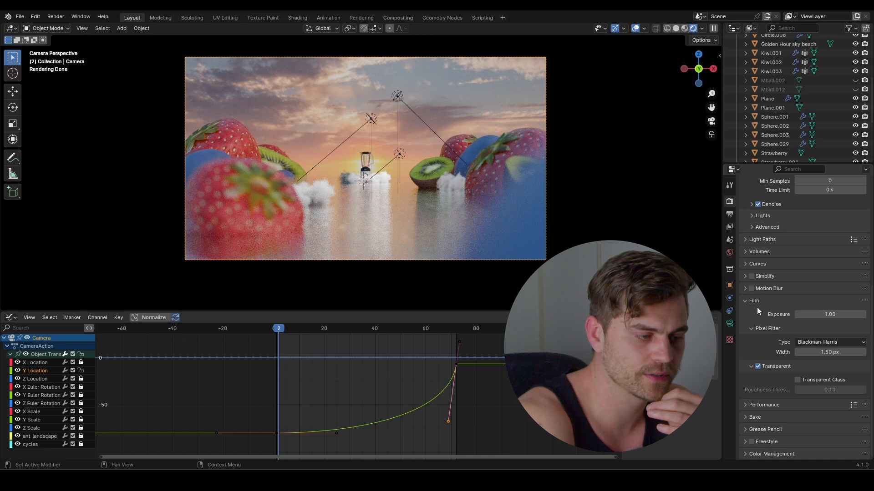